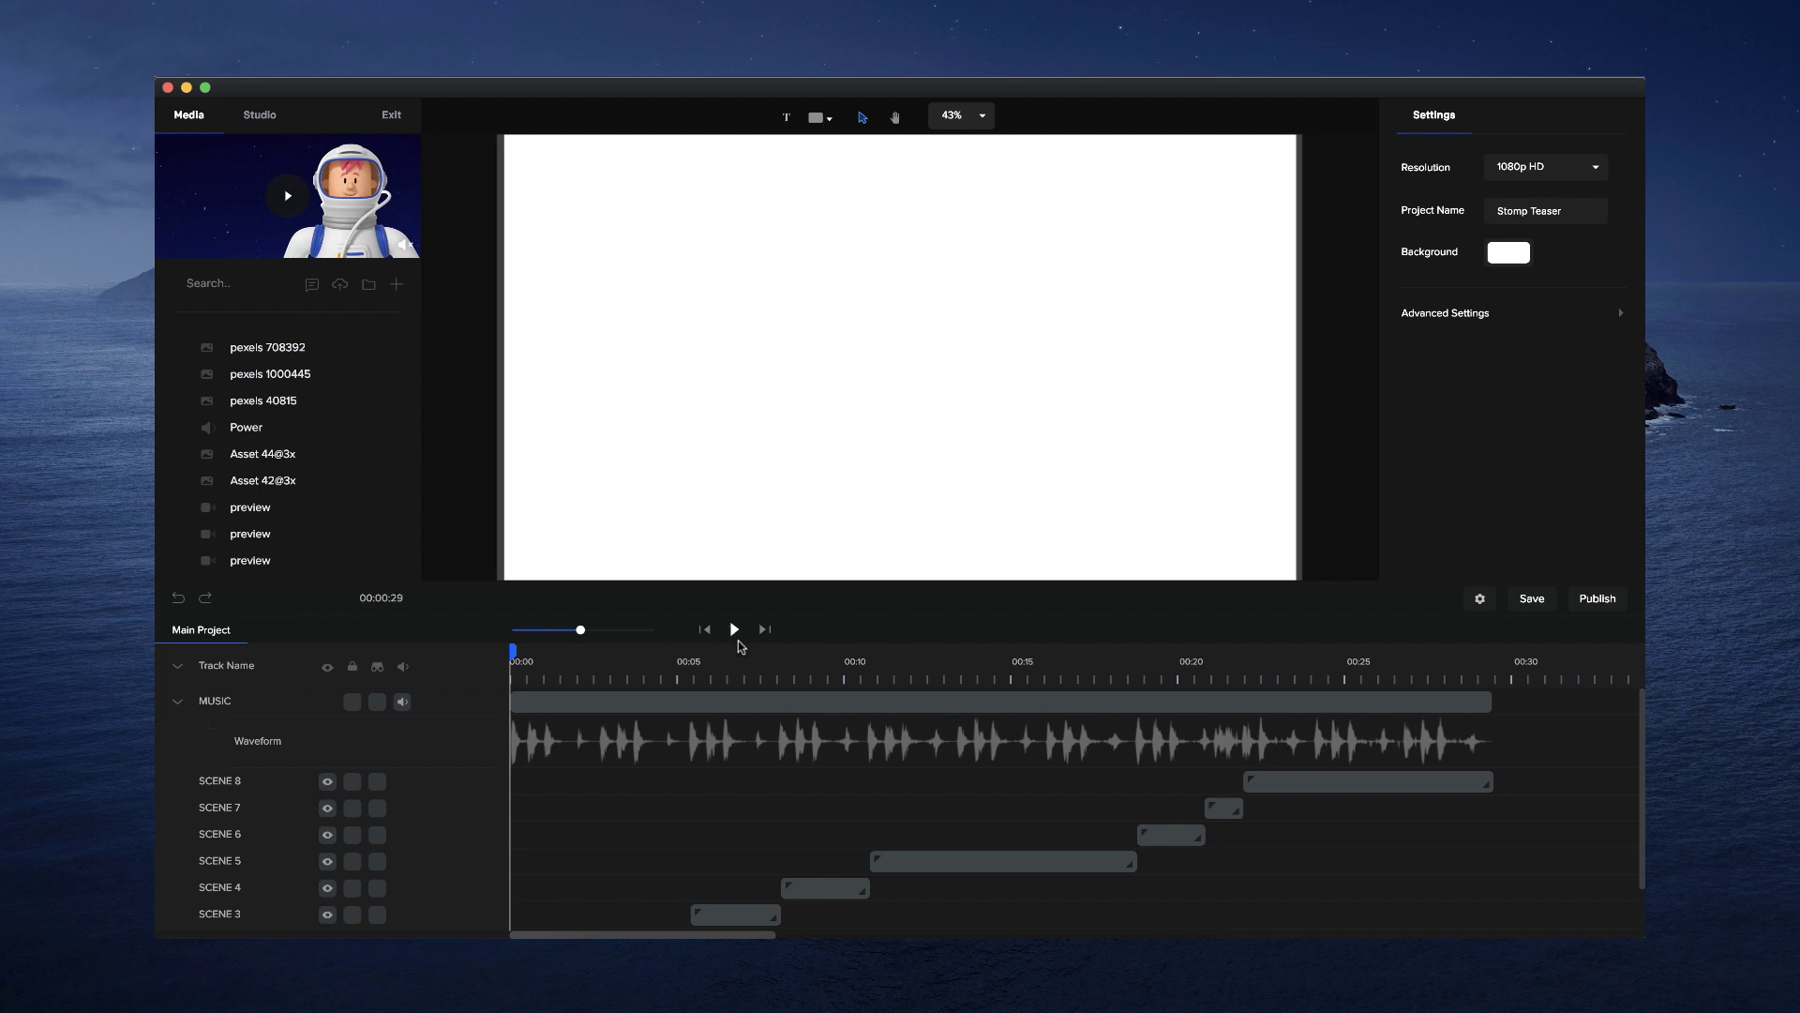
Step: Play the Stomp Teaser project from the start, pause just past 10 seconds and place the playhead at the start of SCENE 5
{"action": "left_click", "coordinate": [736, 631]}
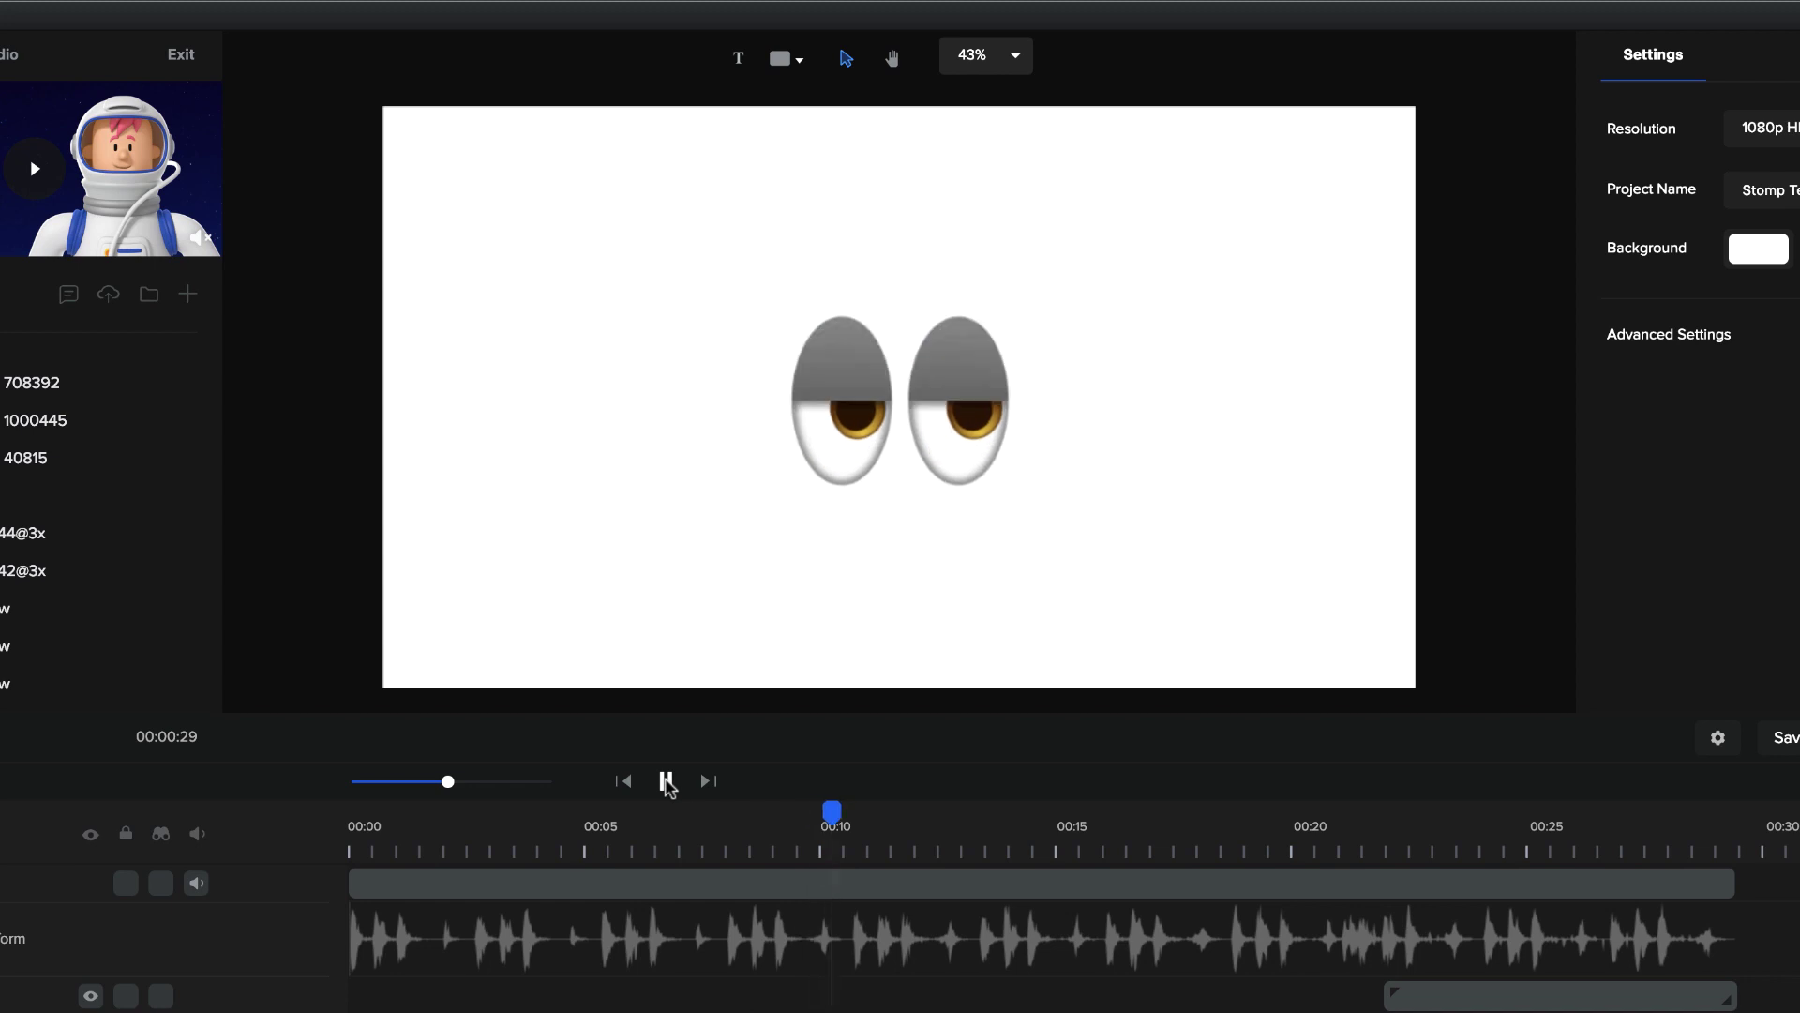
{"action": "left_click", "coordinate": [666, 781]}
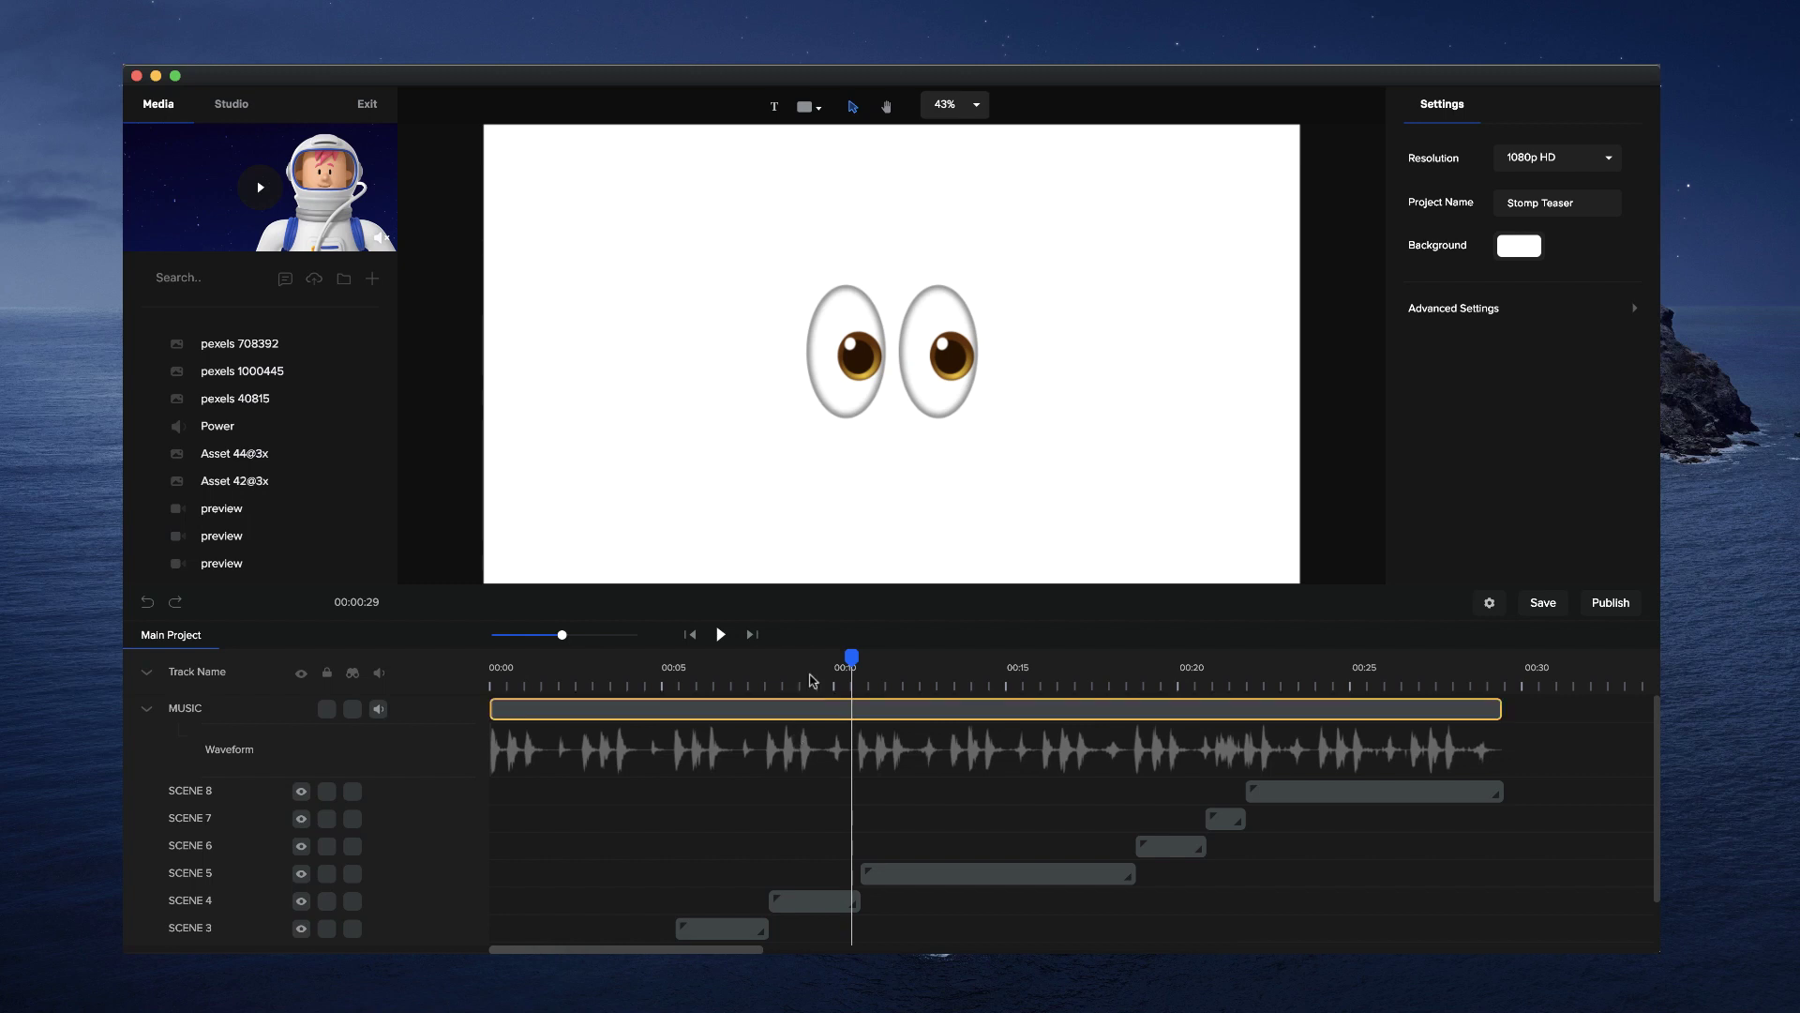
{"action": "mouse_move", "coordinate": [850, 658]}
{"action": "left_mouse_down"}
{"action": "mouse_move", "coordinate": [748, 666]}
{"action": "mouse_move", "coordinate": [860, 683]}
{"action": "left_mouse_up"}
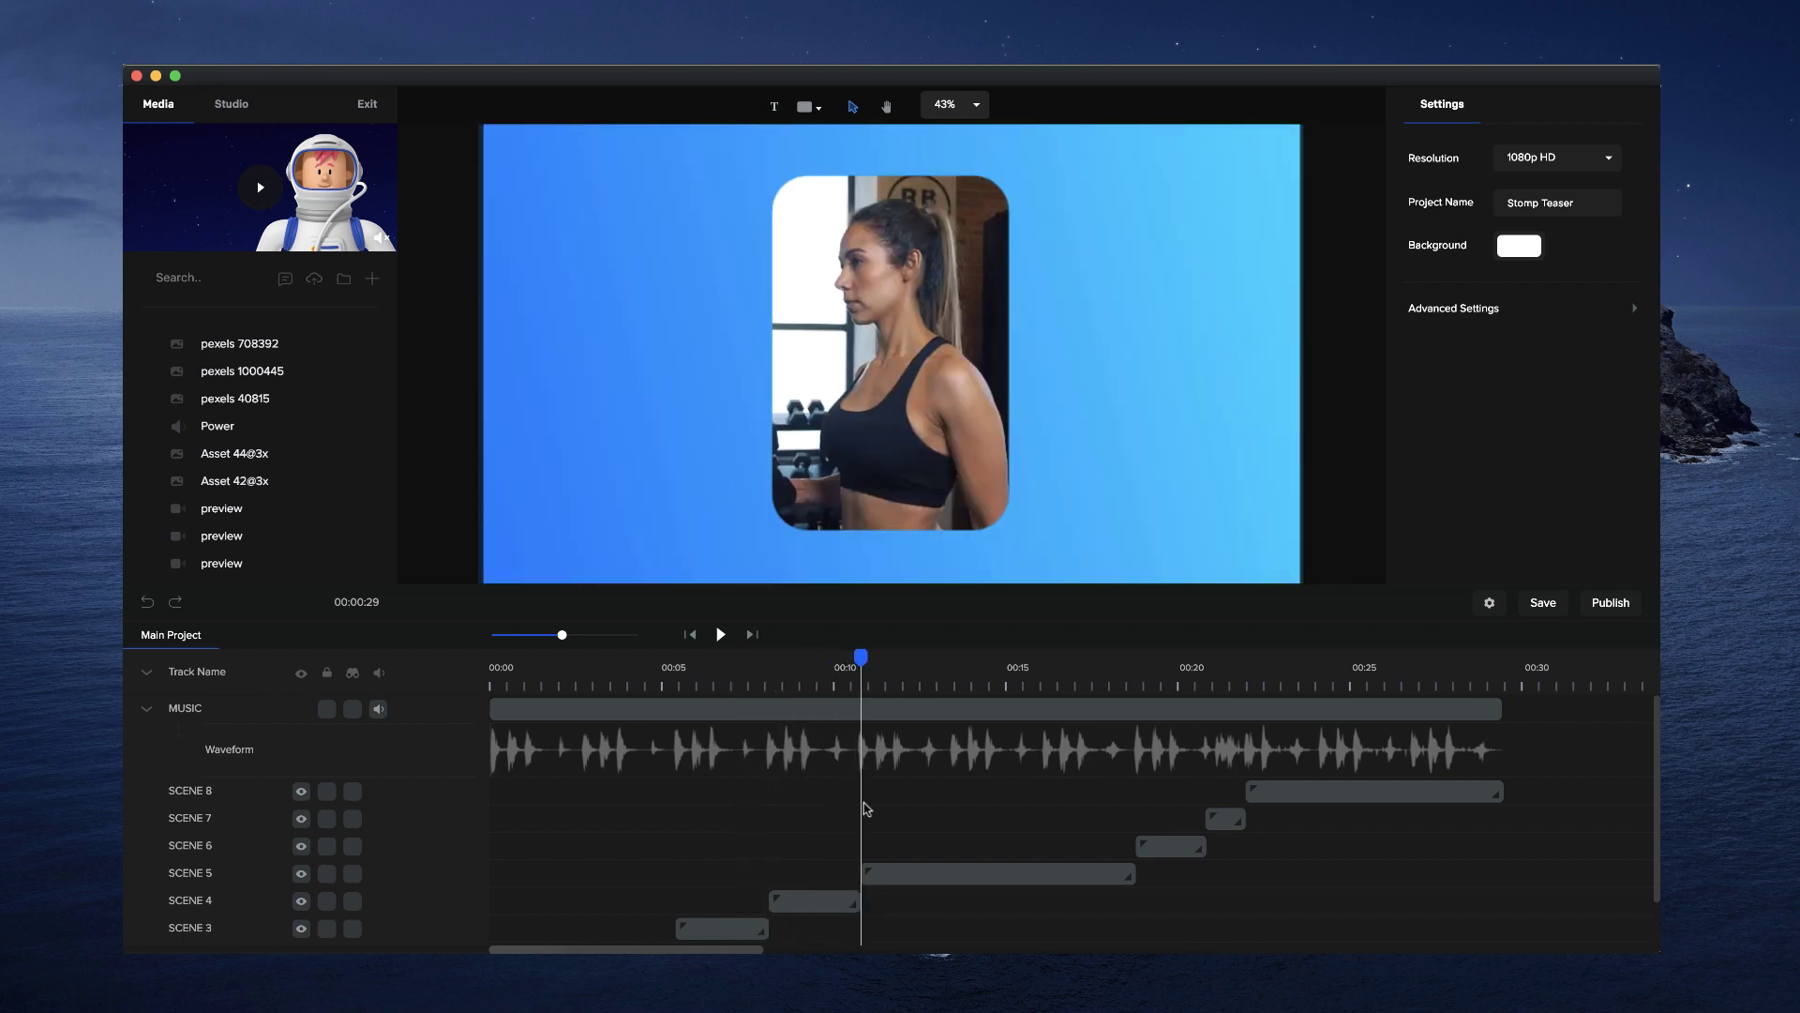
Step: Examine how the scene tracks are arranged against the music waveform, with the playhead inside SCENE 5 at about 12 seconds
{"action": "scroll", "coordinate": [866, 807], "scroll_direction": "down", "scroll_amount": 1}
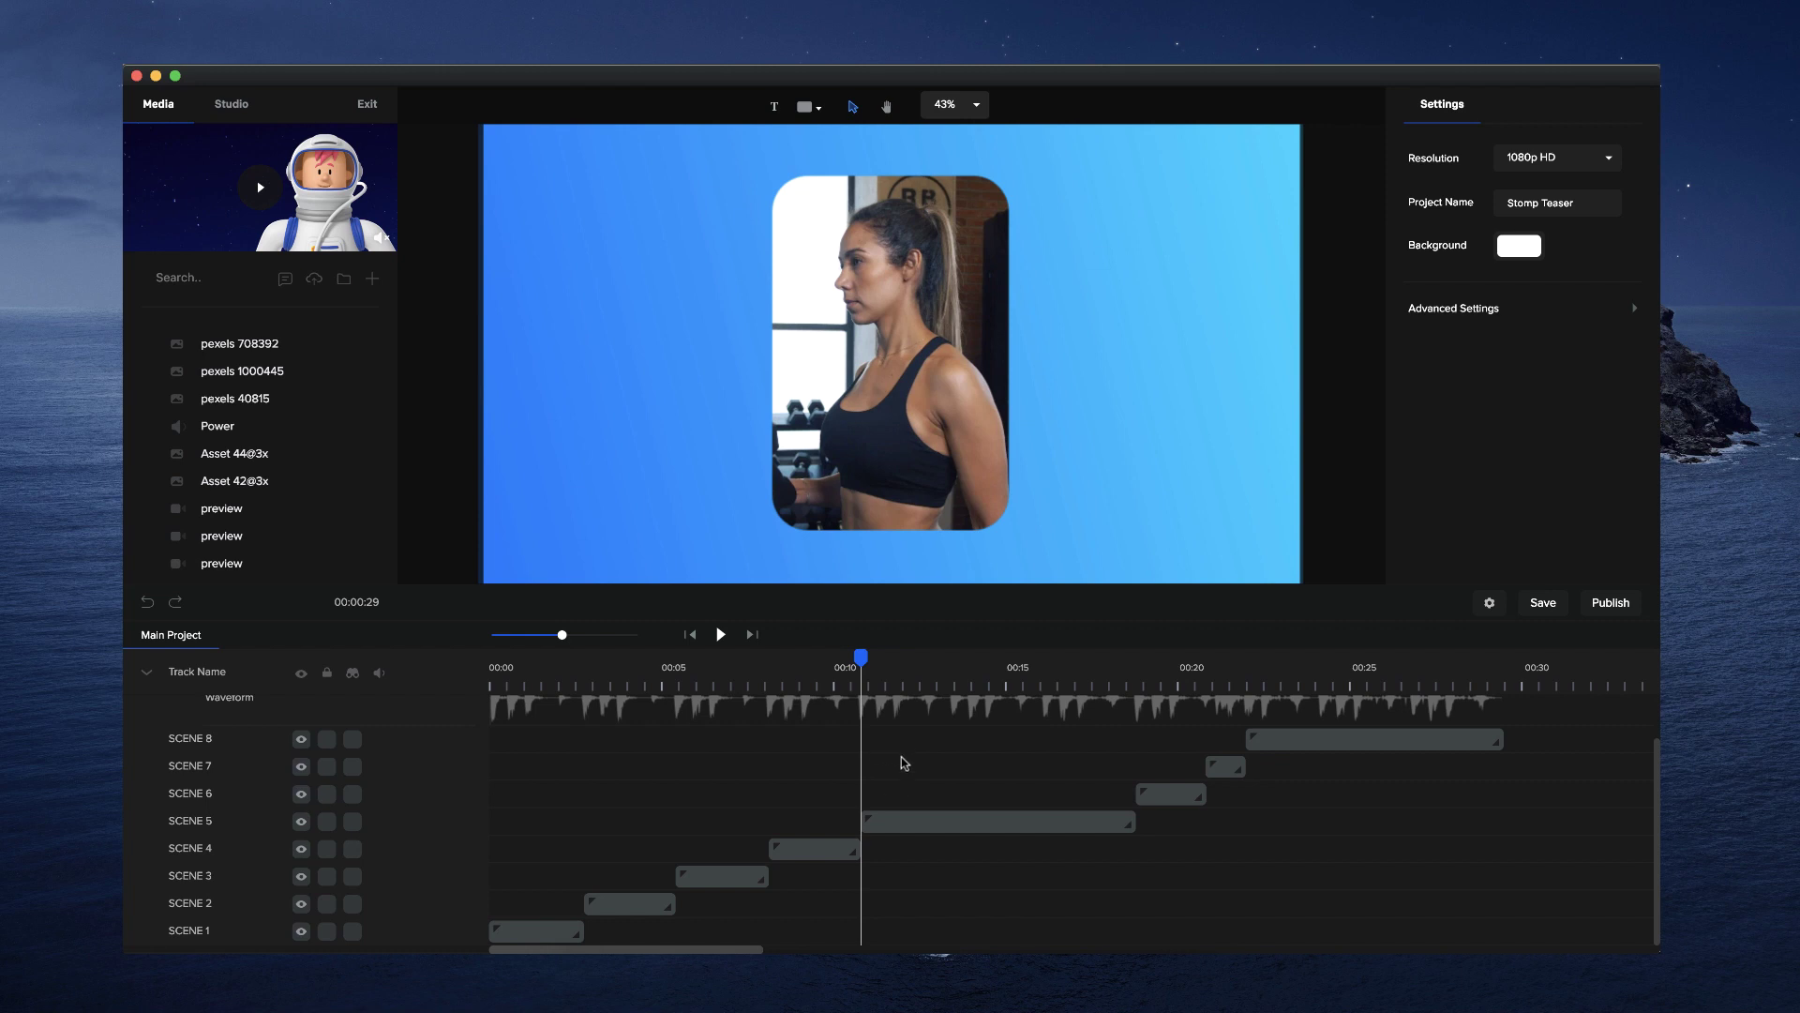
{"action": "left_click", "coordinate": [906, 671]}
{"action": "left_click", "coordinate": [924, 822]}
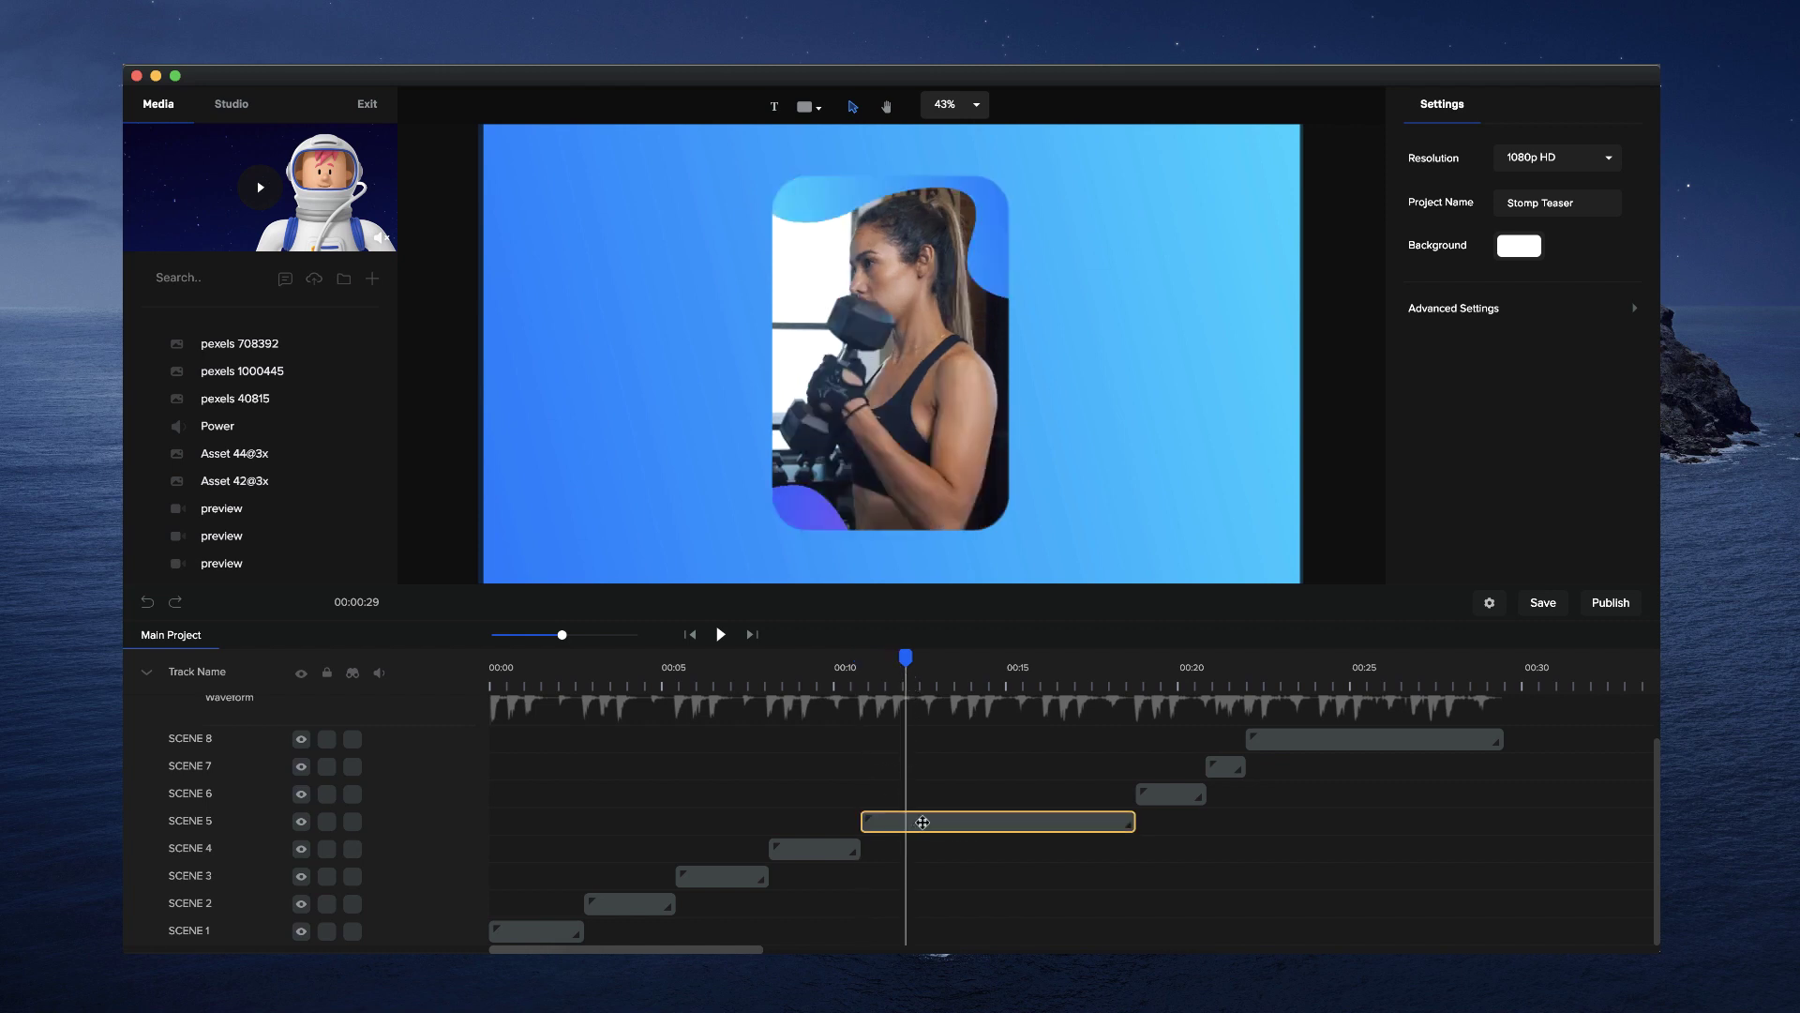
{"action": "scroll", "coordinate": [924, 827], "scroll_direction": "up", "scroll_amount": 1}
{"action": "left_click", "coordinate": [923, 827]}
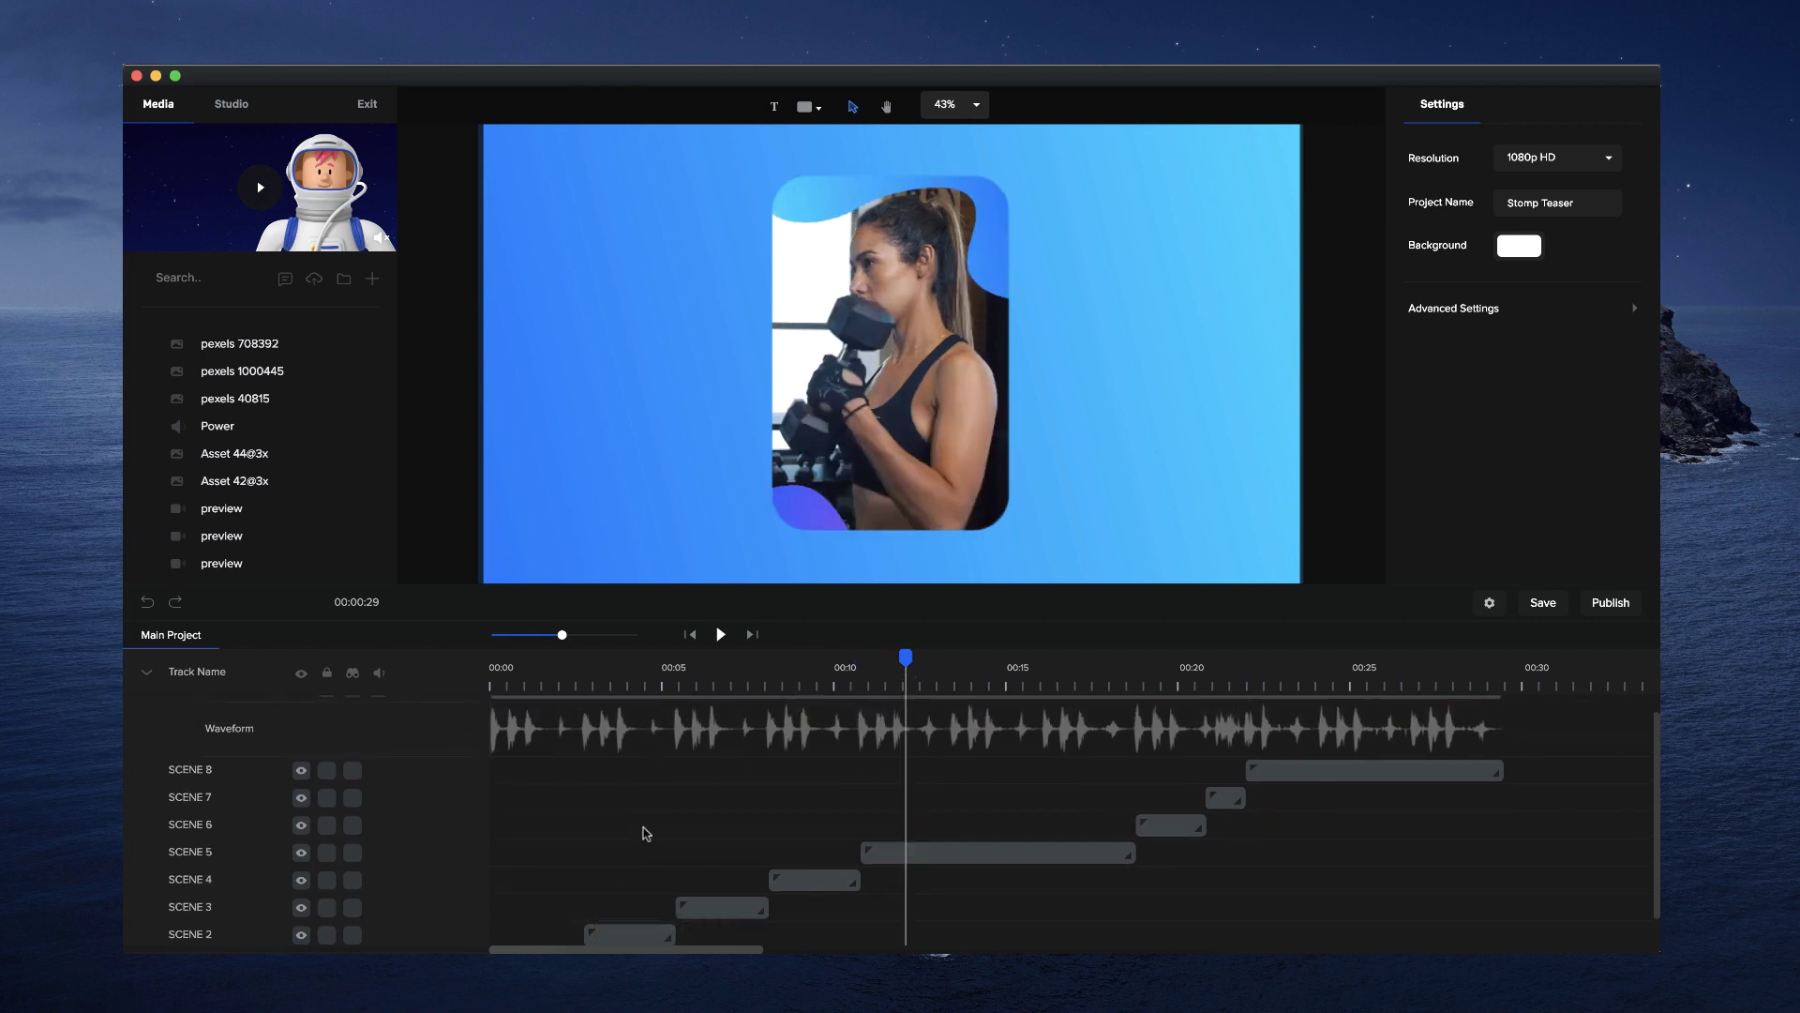
{"action": "scroll", "coordinate": [796, 805], "scroll_direction": "down", "scroll_amount": 1}
{"action": "scroll", "coordinate": [796, 805], "scroll_direction": "up", "scroll_amount": 2}
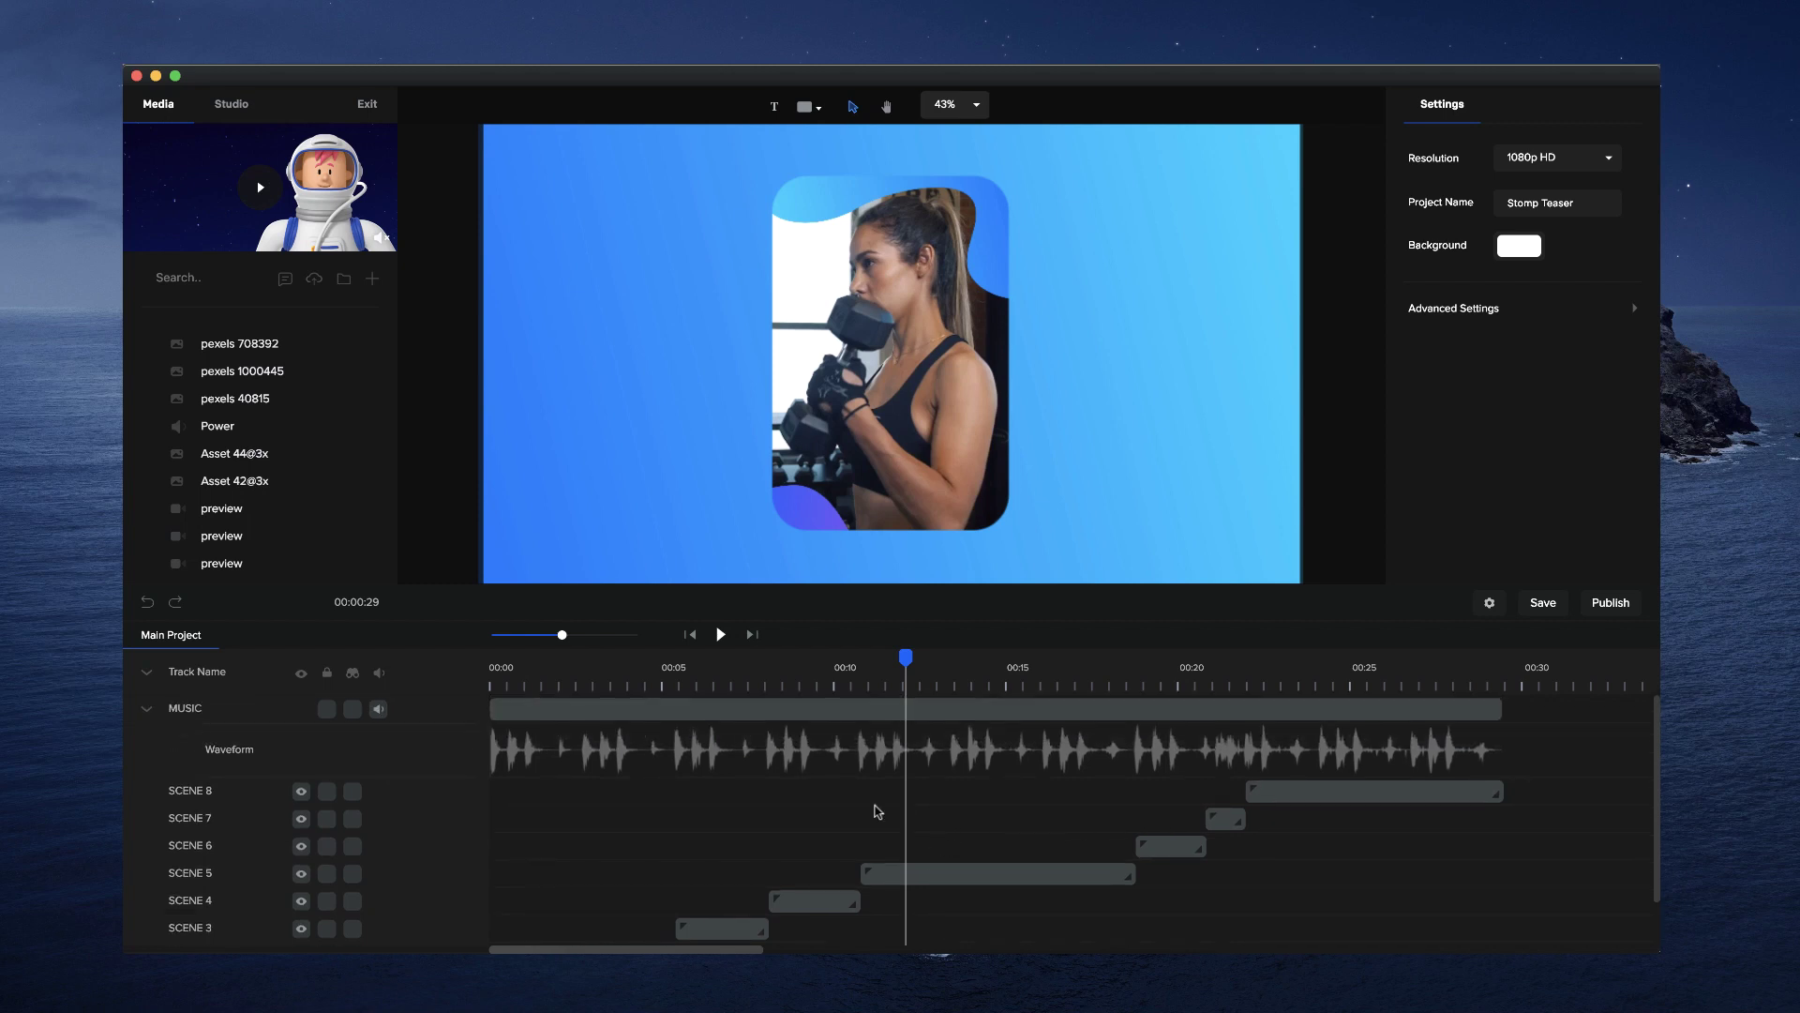
{"action": "left_click", "coordinate": [905, 872]}
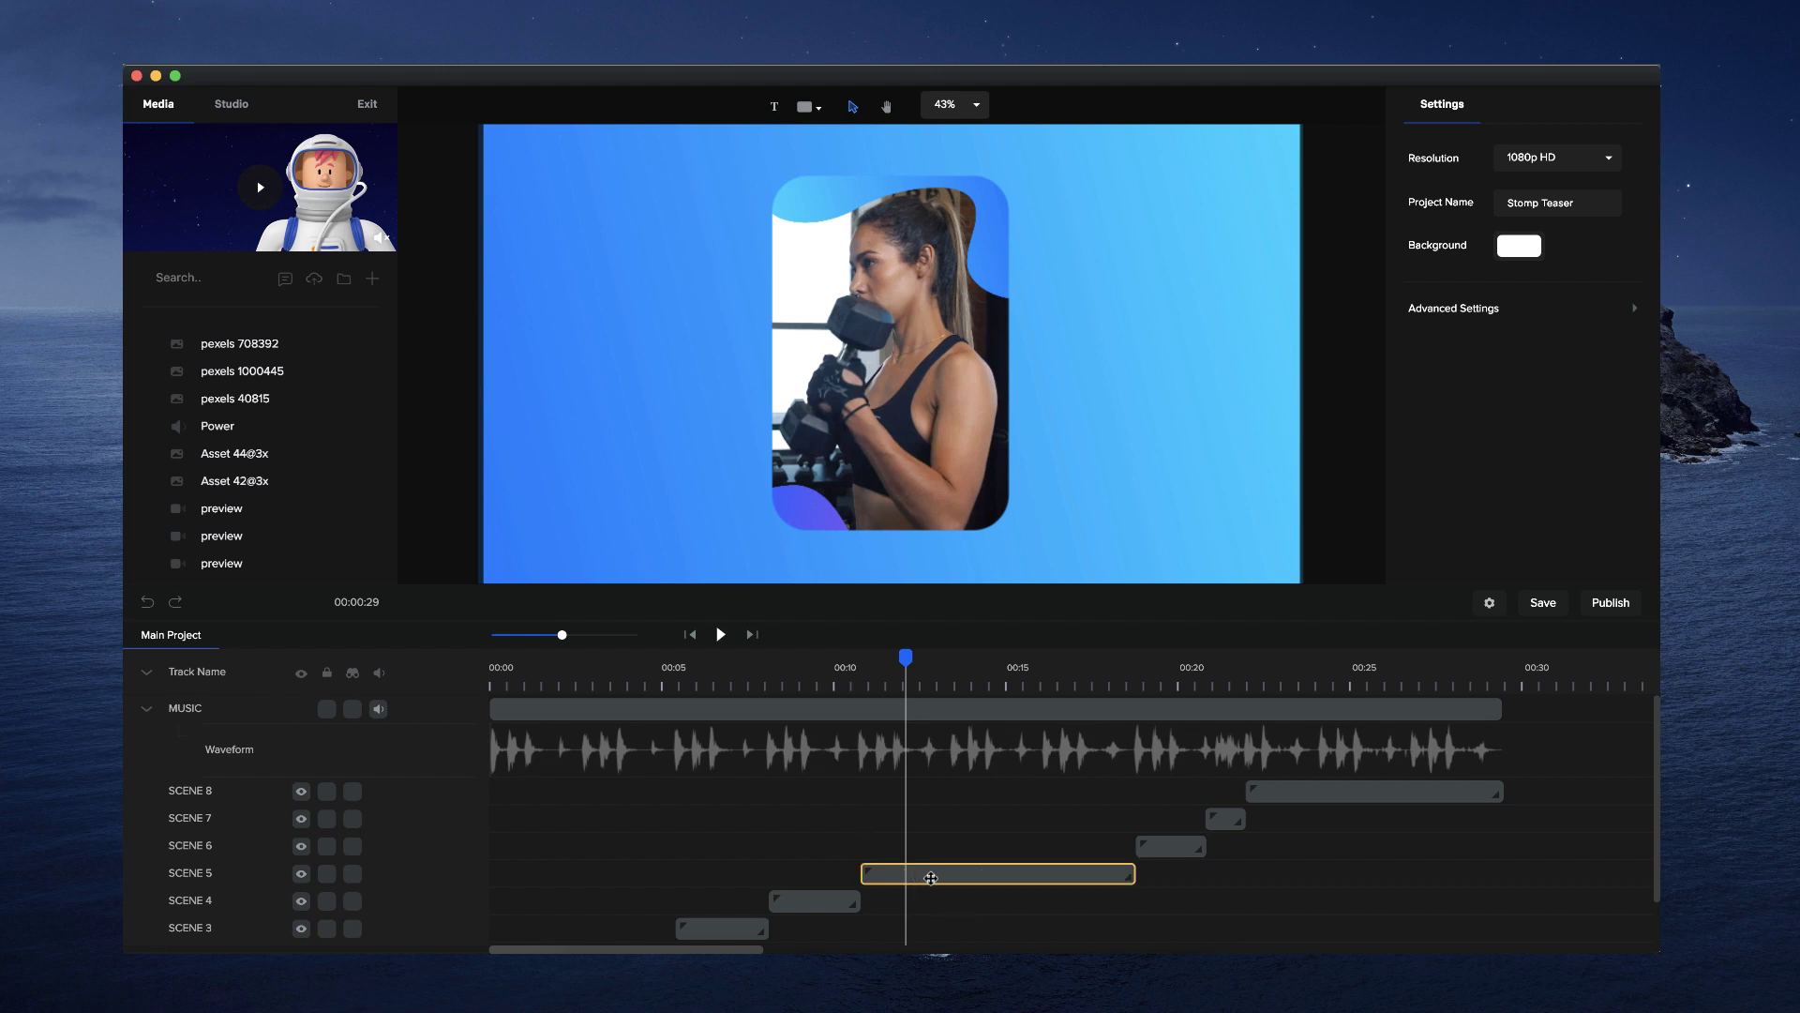
Step: Open the SCENE 5 group from the main timeline to view its inner layers
{"action": "double_click", "coordinate": [196, 873]}
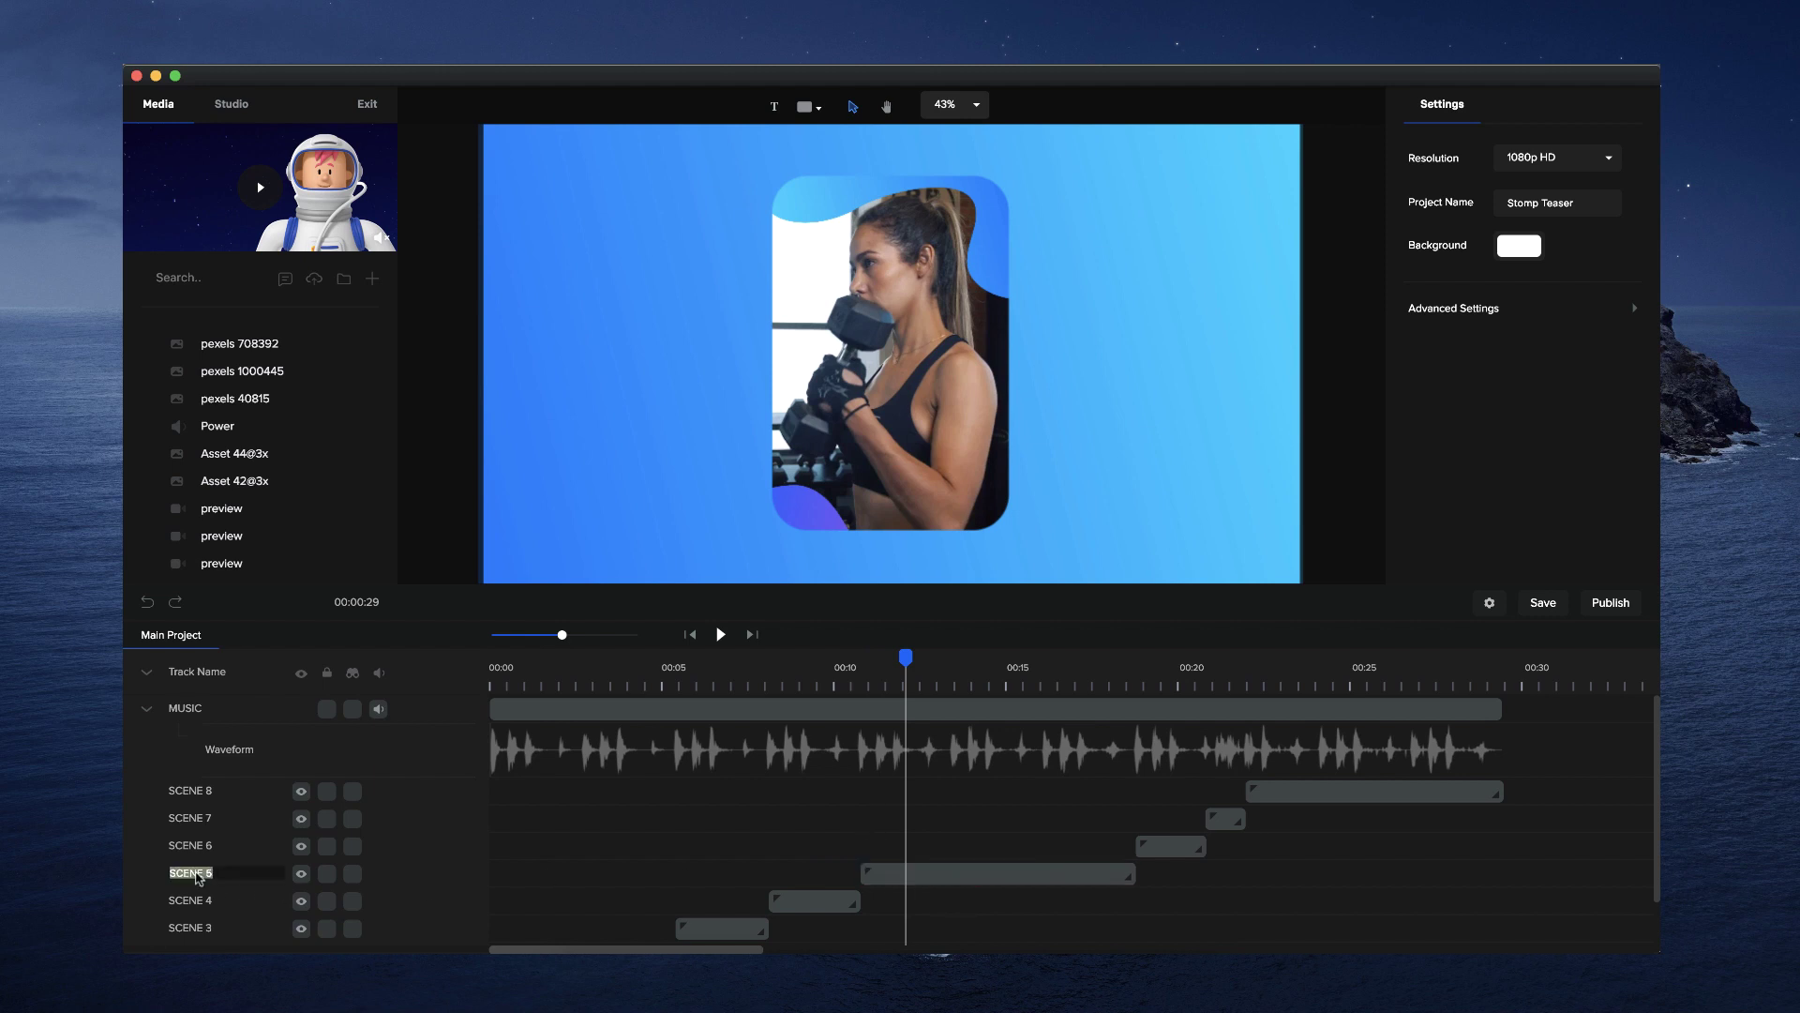
{"action": "key", "text": "End"}
{"action": "left_click", "coordinate": [1020, 867]}
{"action": "left_click", "coordinate": [1013, 872]}
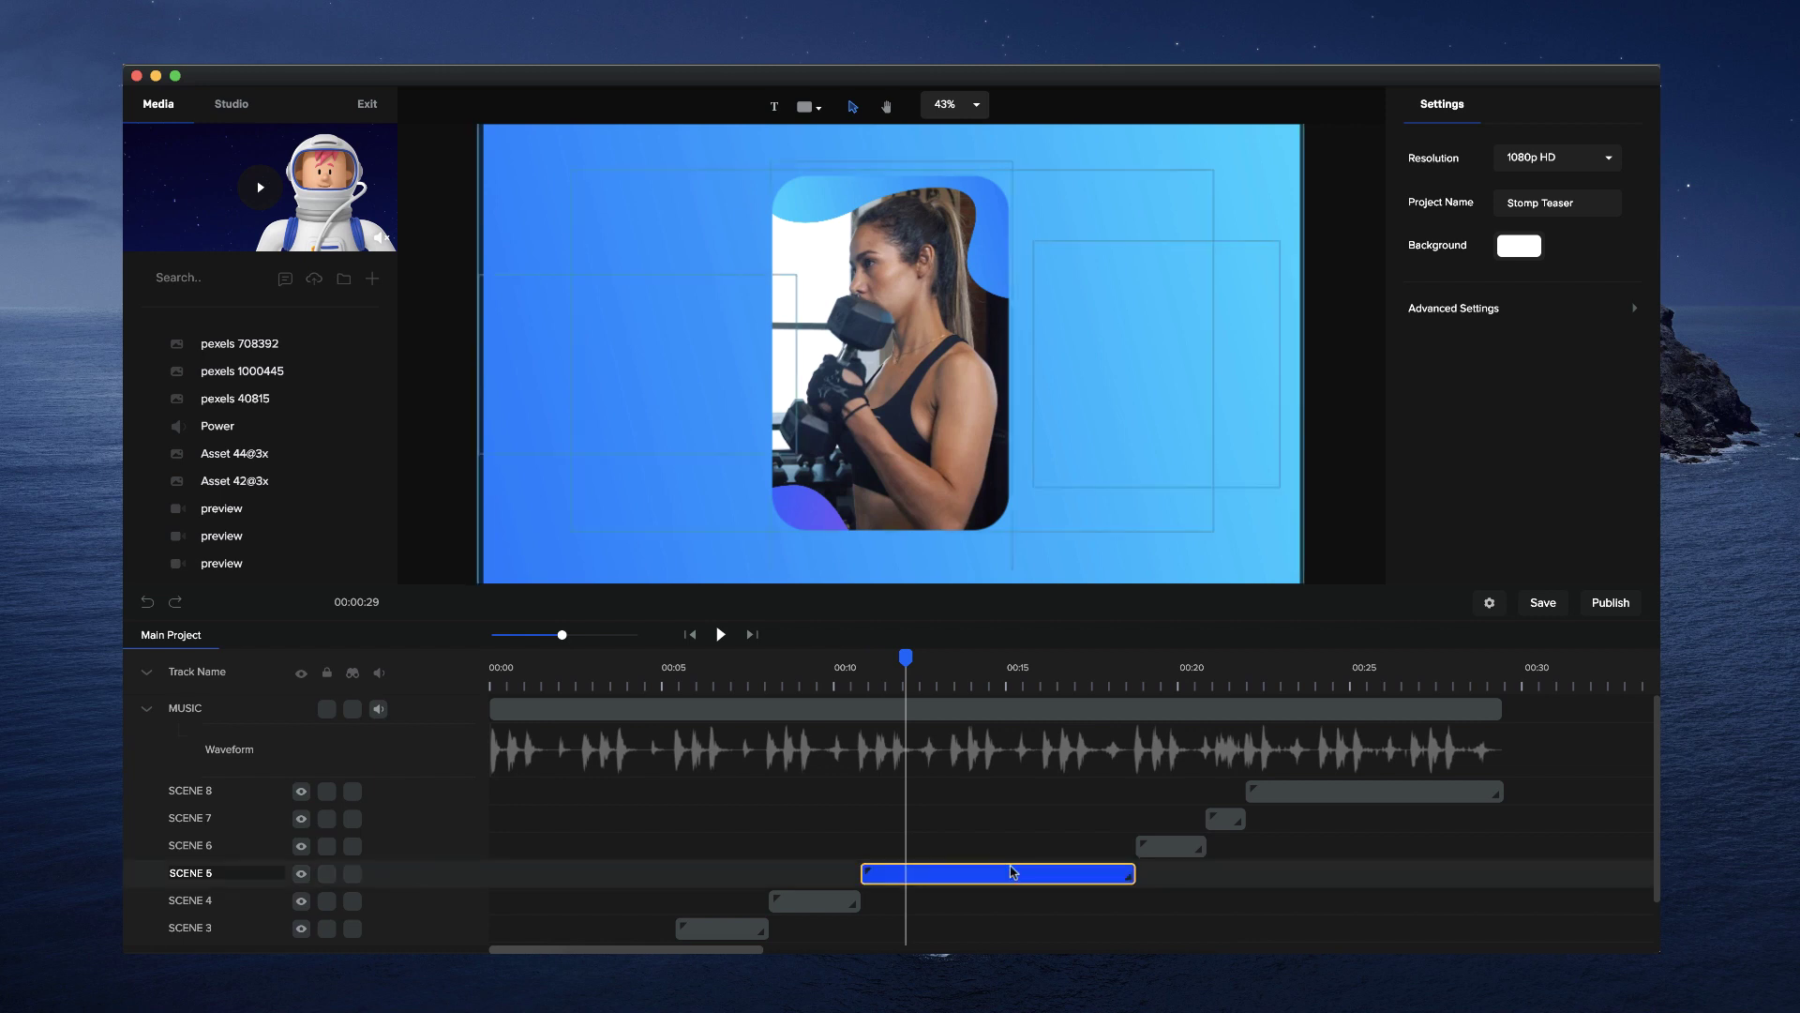
{"action": "double_click", "coordinate": [1014, 872]}
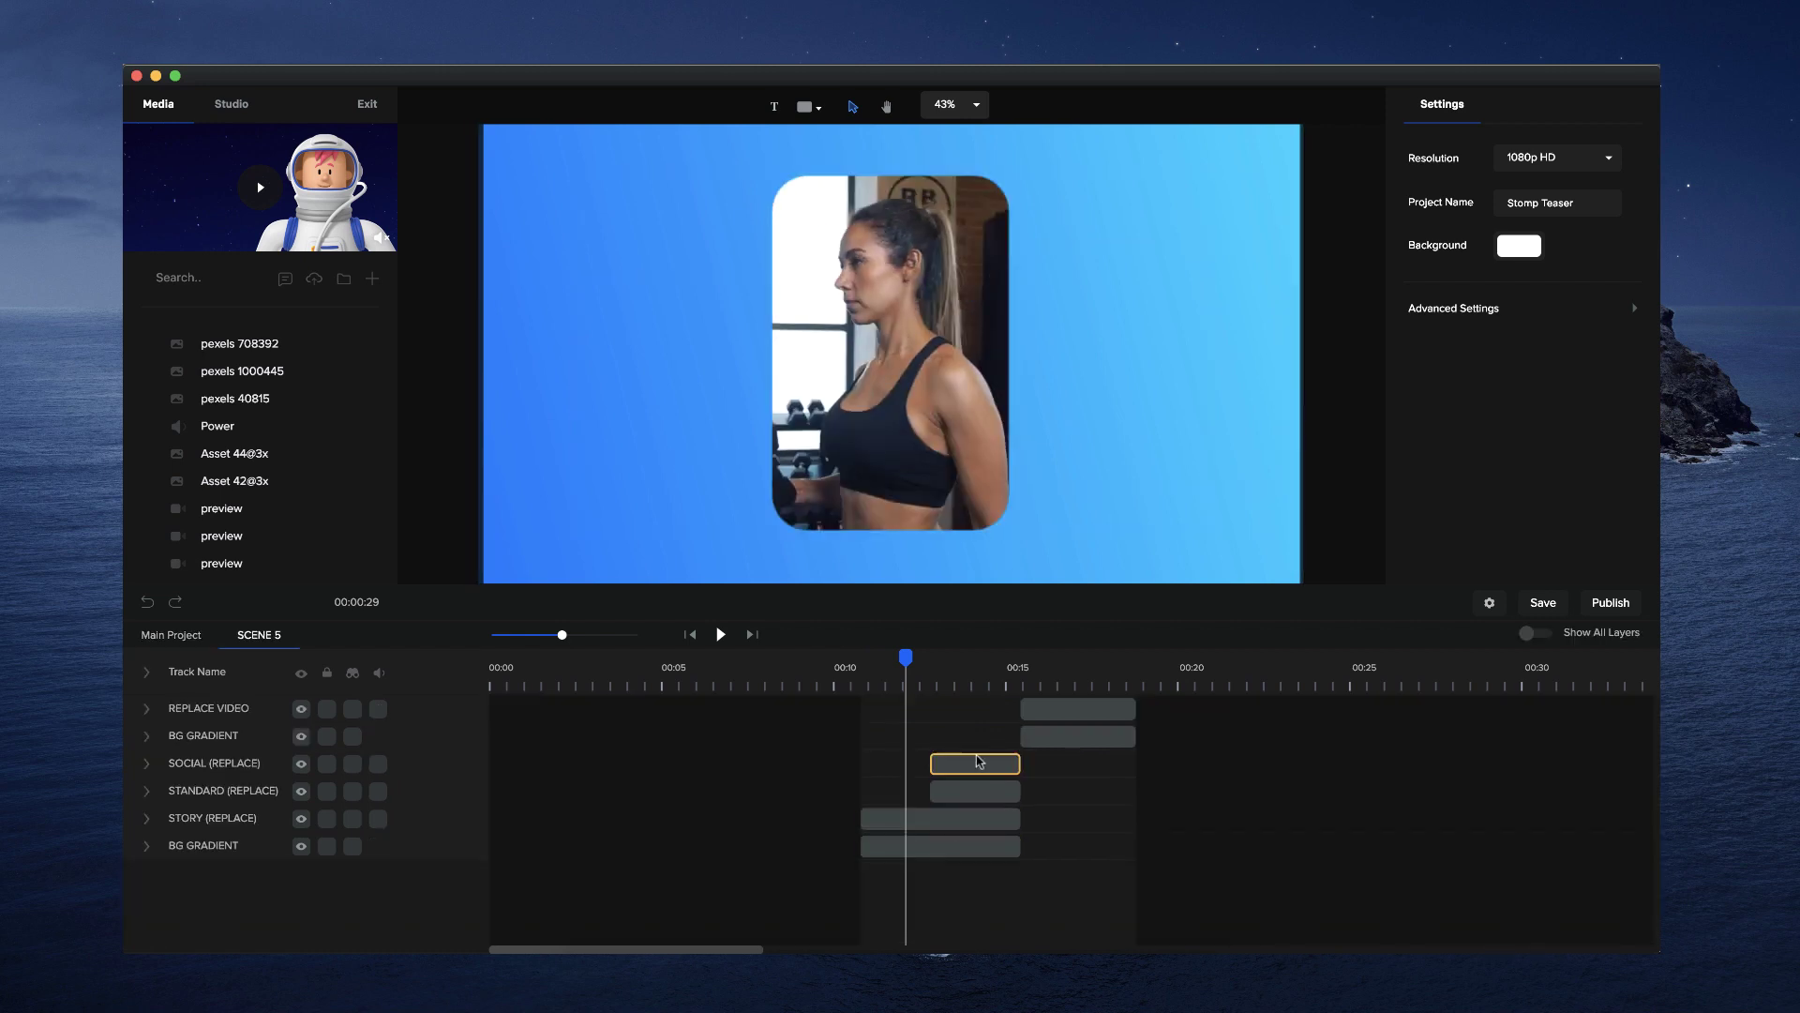
Step: Reopen SCENE 5 with the playhead at about 13 seconds and show all project layers around it
{"action": "left_click_drag", "start_coordinate": [906, 657], "coordinate": [953, 664]}
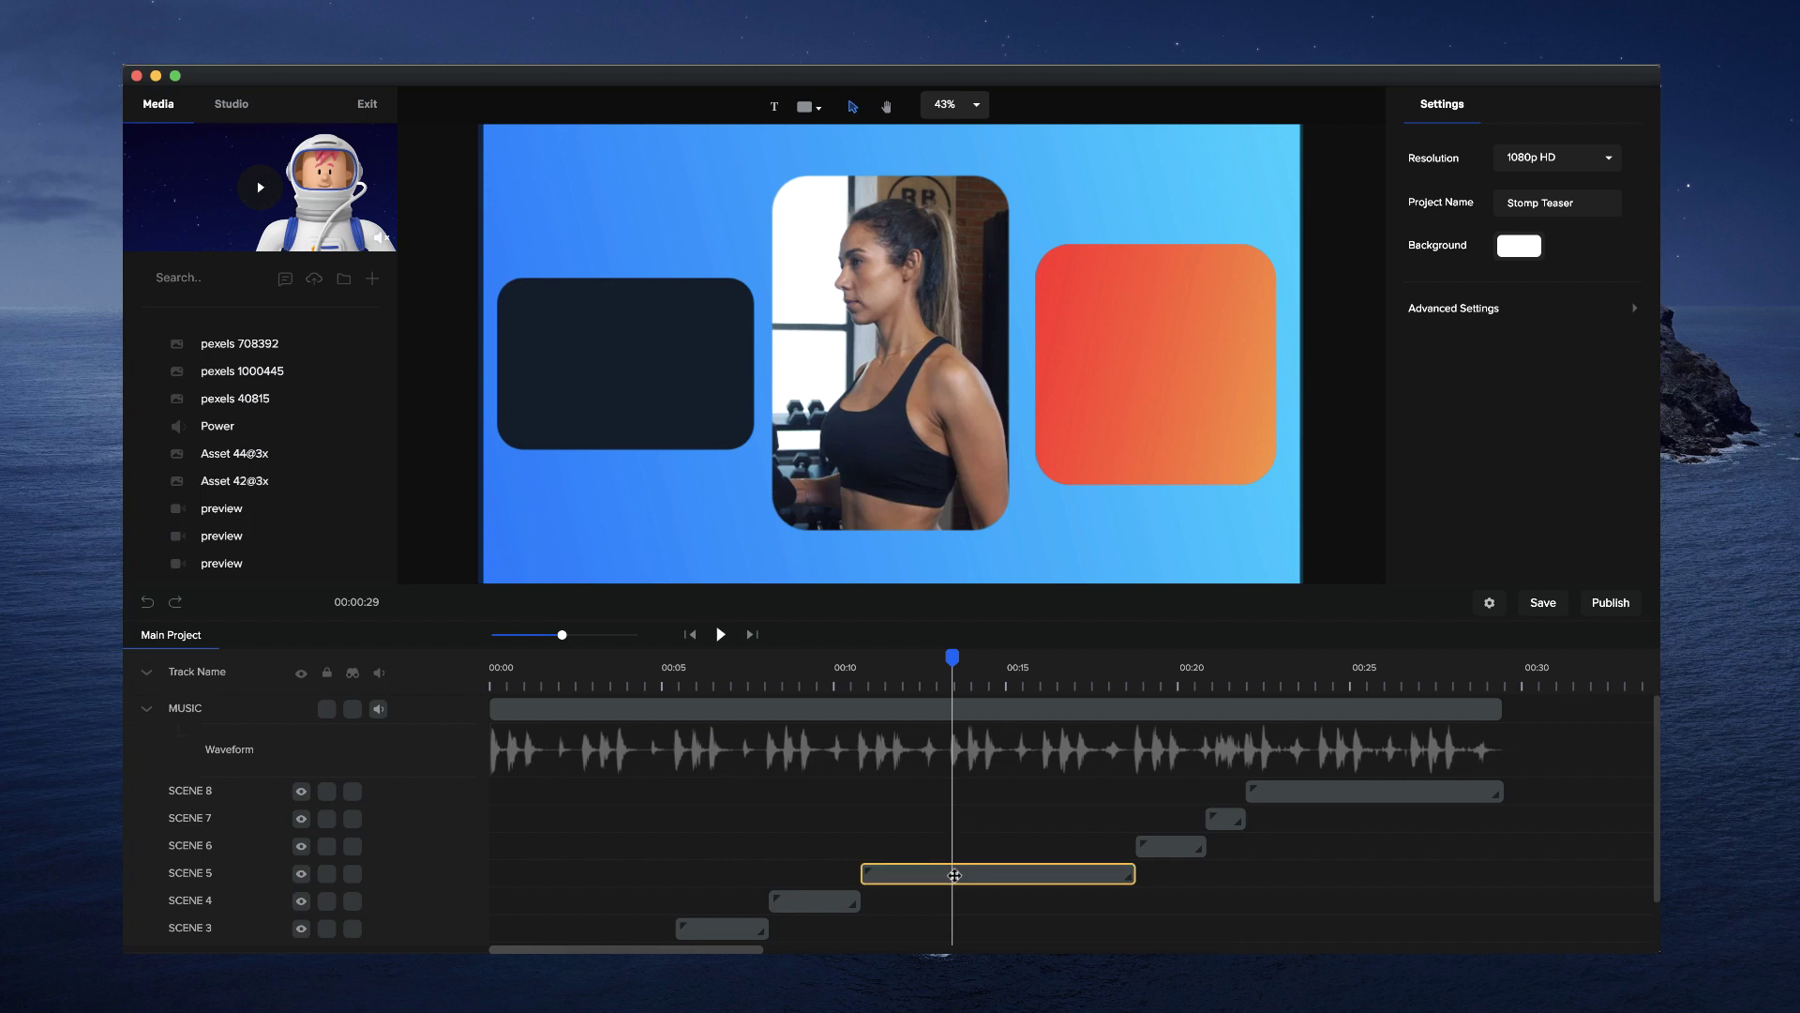
{"action": "left_click", "coordinate": [955, 875]}
{"action": "double_click", "coordinate": [955, 875]}
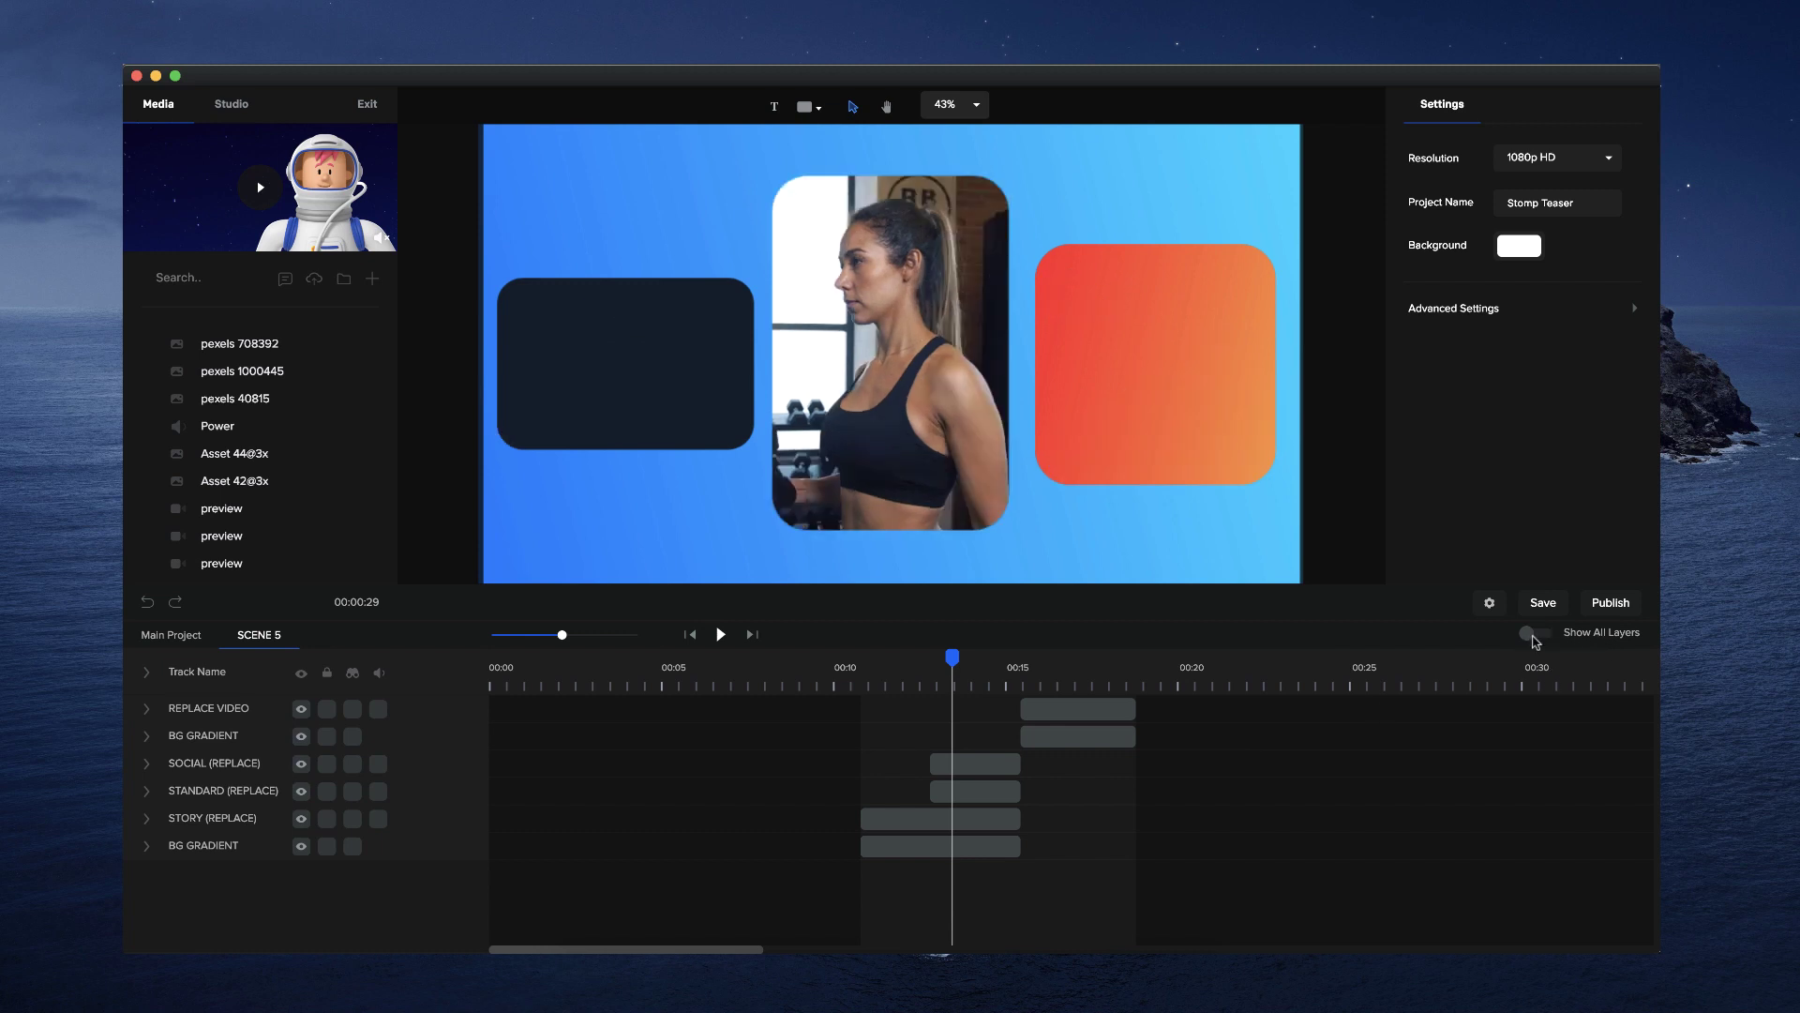
{"action": "left_click", "coordinate": [1533, 634]}
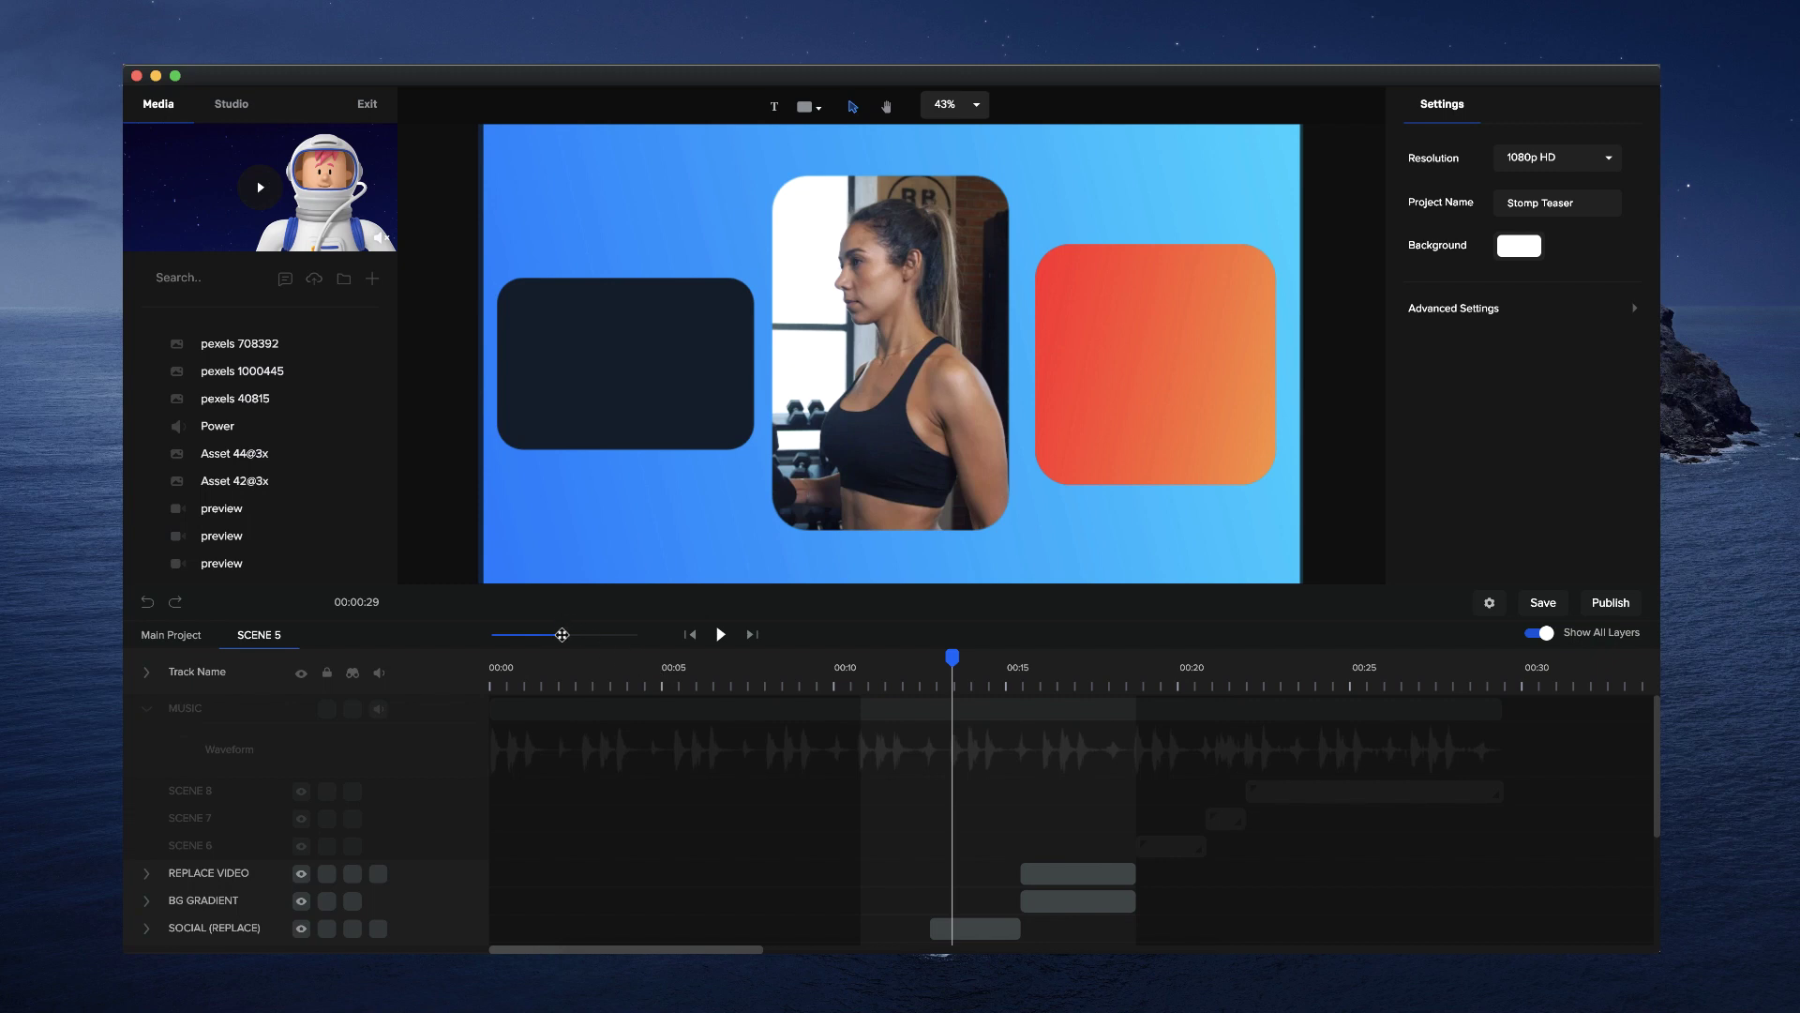
Step: Scrub through SCENE 5 between about 11 and 13 seconds to compare its layers with the music waveform
{"action": "left_click_drag", "start_coordinate": [562, 634], "coordinate": [600, 638]}
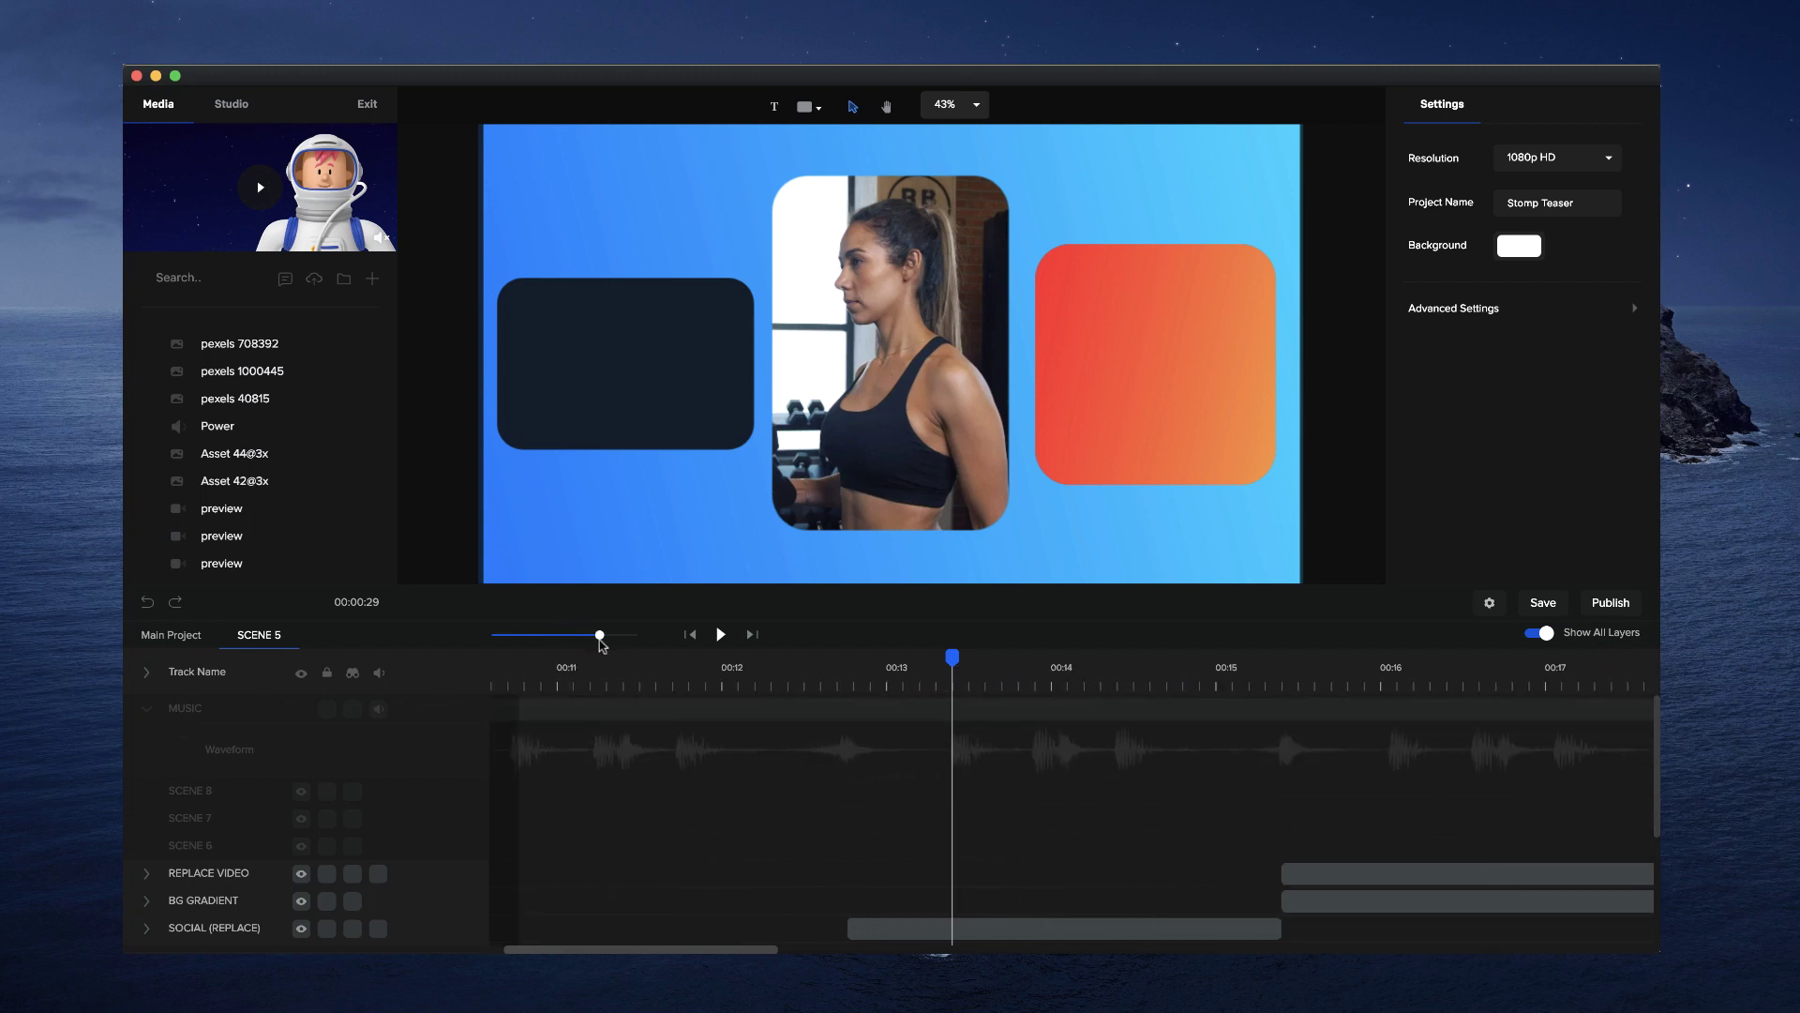
{"action": "left_click", "coordinate": [839, 690]}
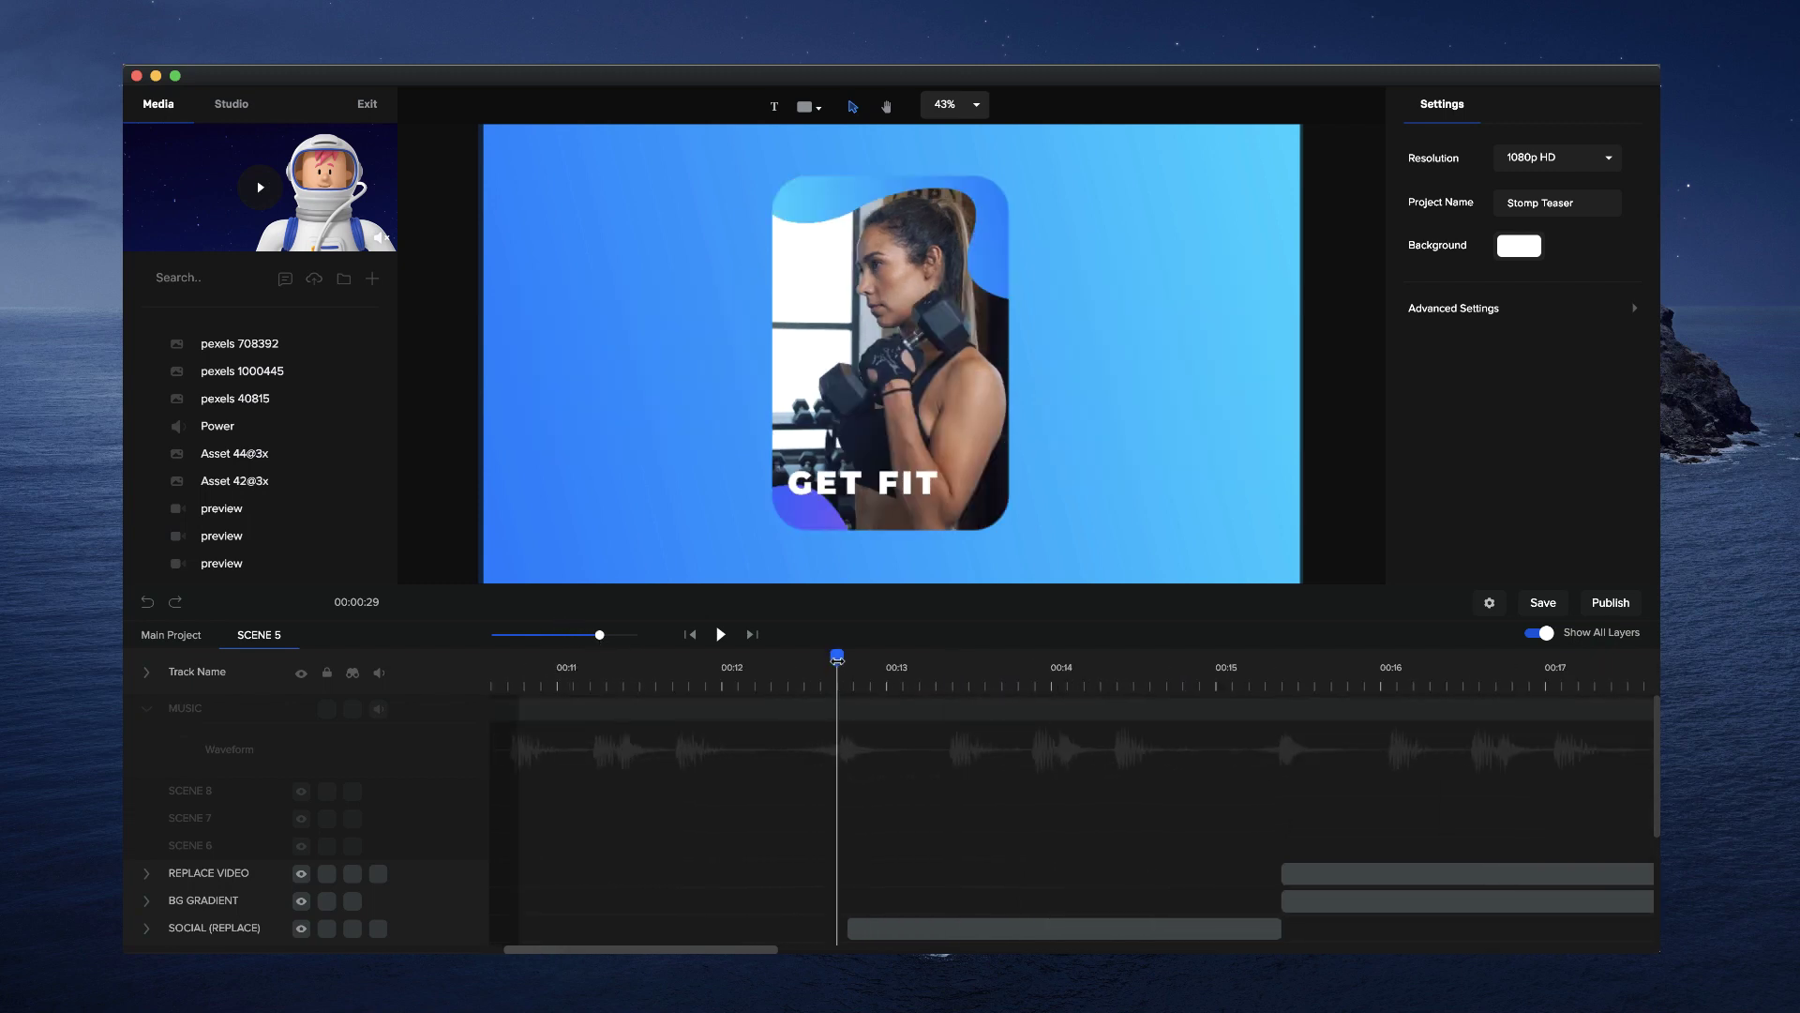
{"action": "left_click_drag", "start_coordinate": [840, 662], "coordinate": [844, 664]}
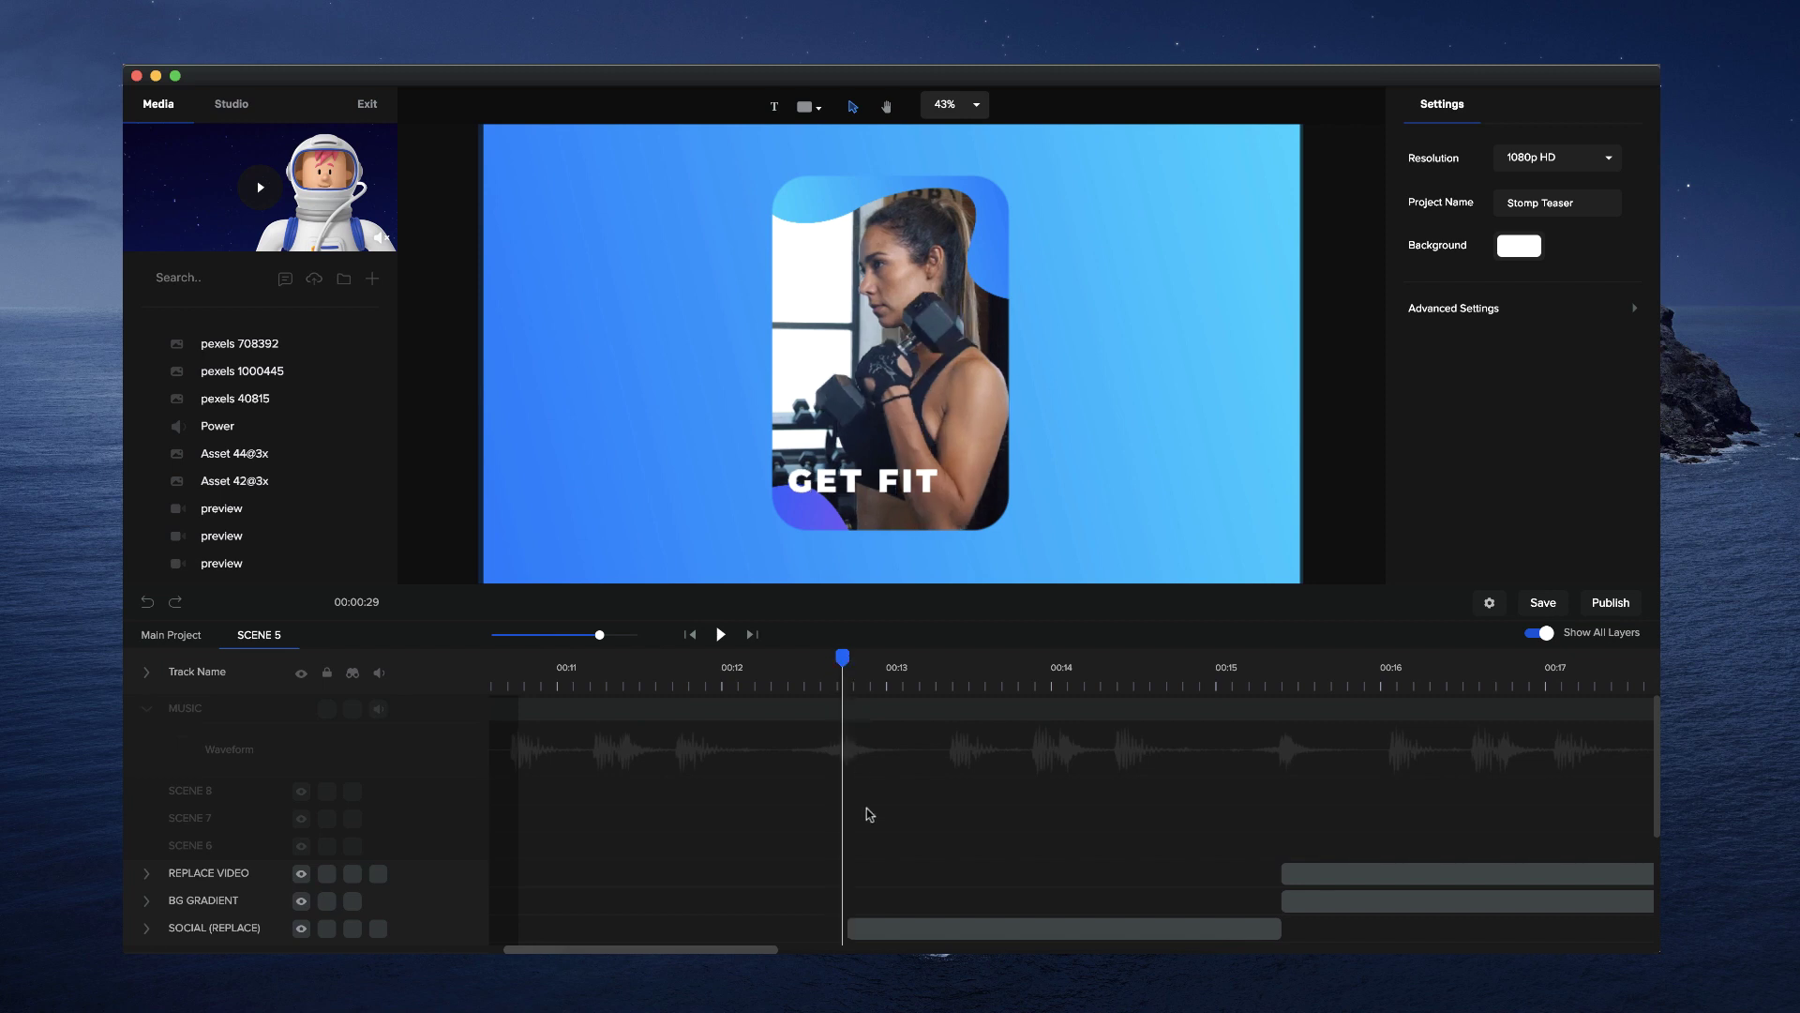
{"action": "scroll", "coordinate": [869, 814], "scroll_direction": "down", "scroll_amount": 3}
{"action": "left_click", "coordinate": [722, 662]}
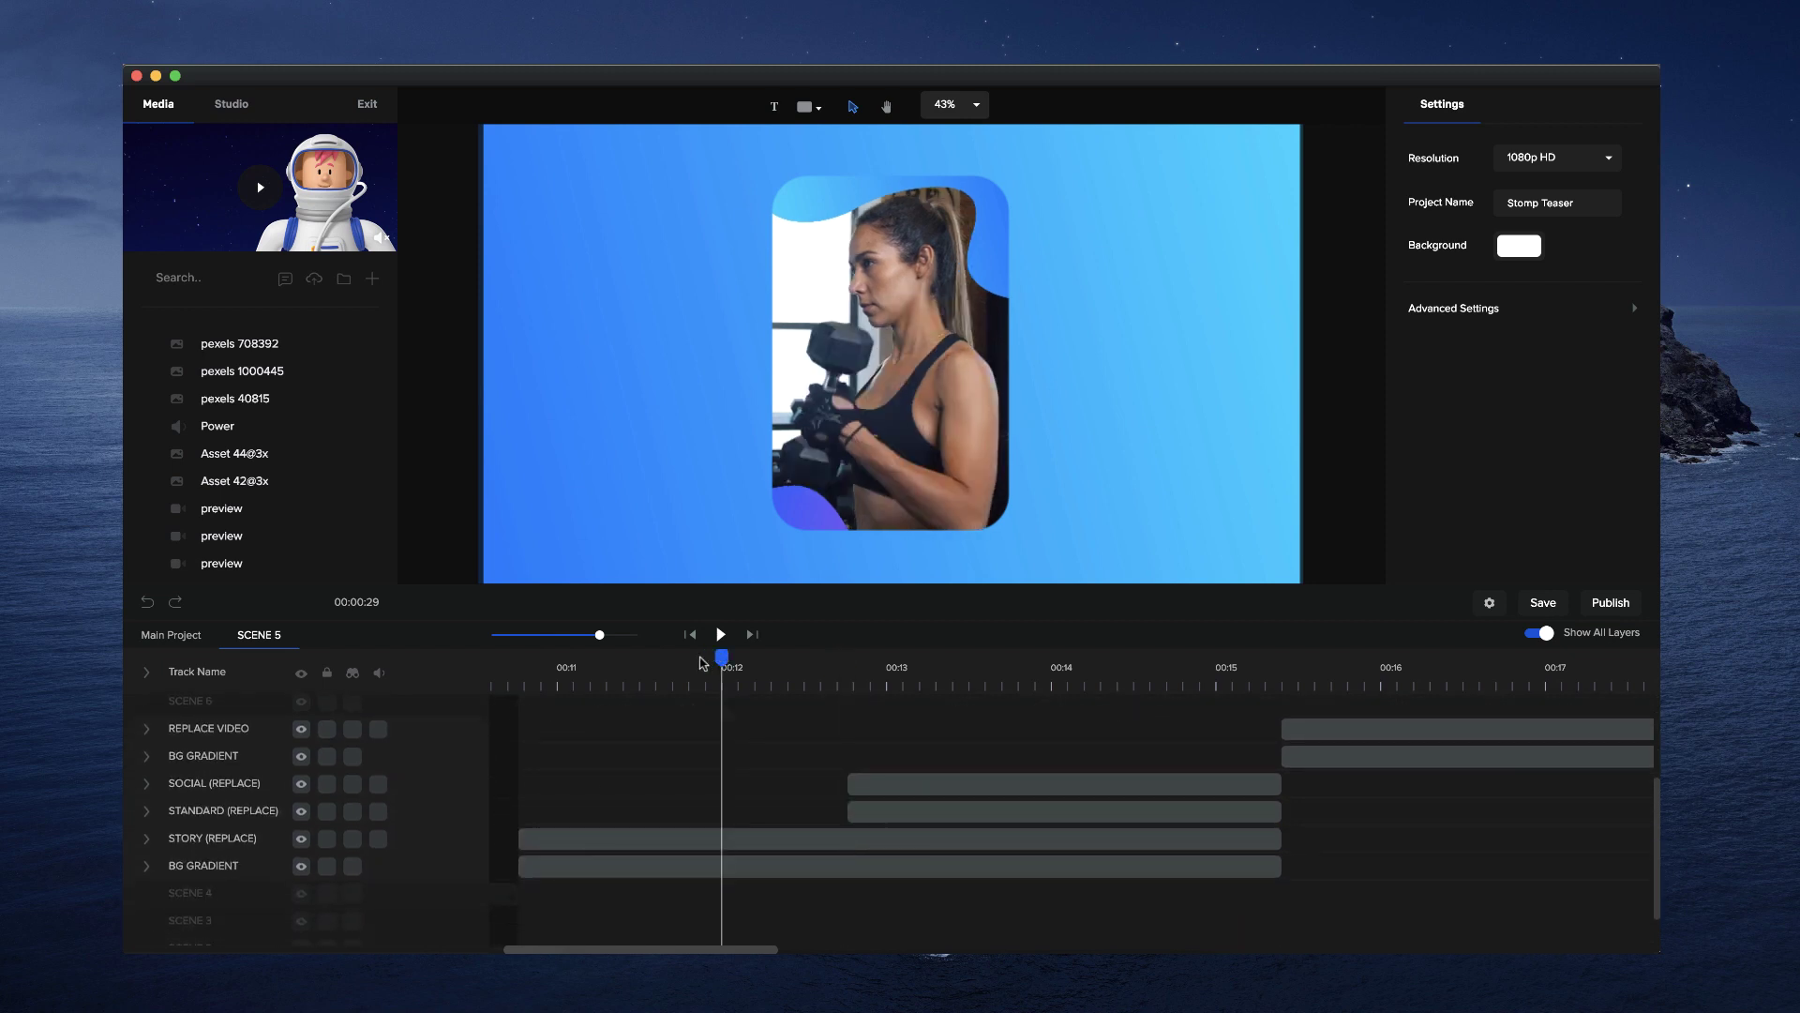
{"action": "left_click_drag", "start_coordinate": [701, 663], "coordinate": [568, 663]}
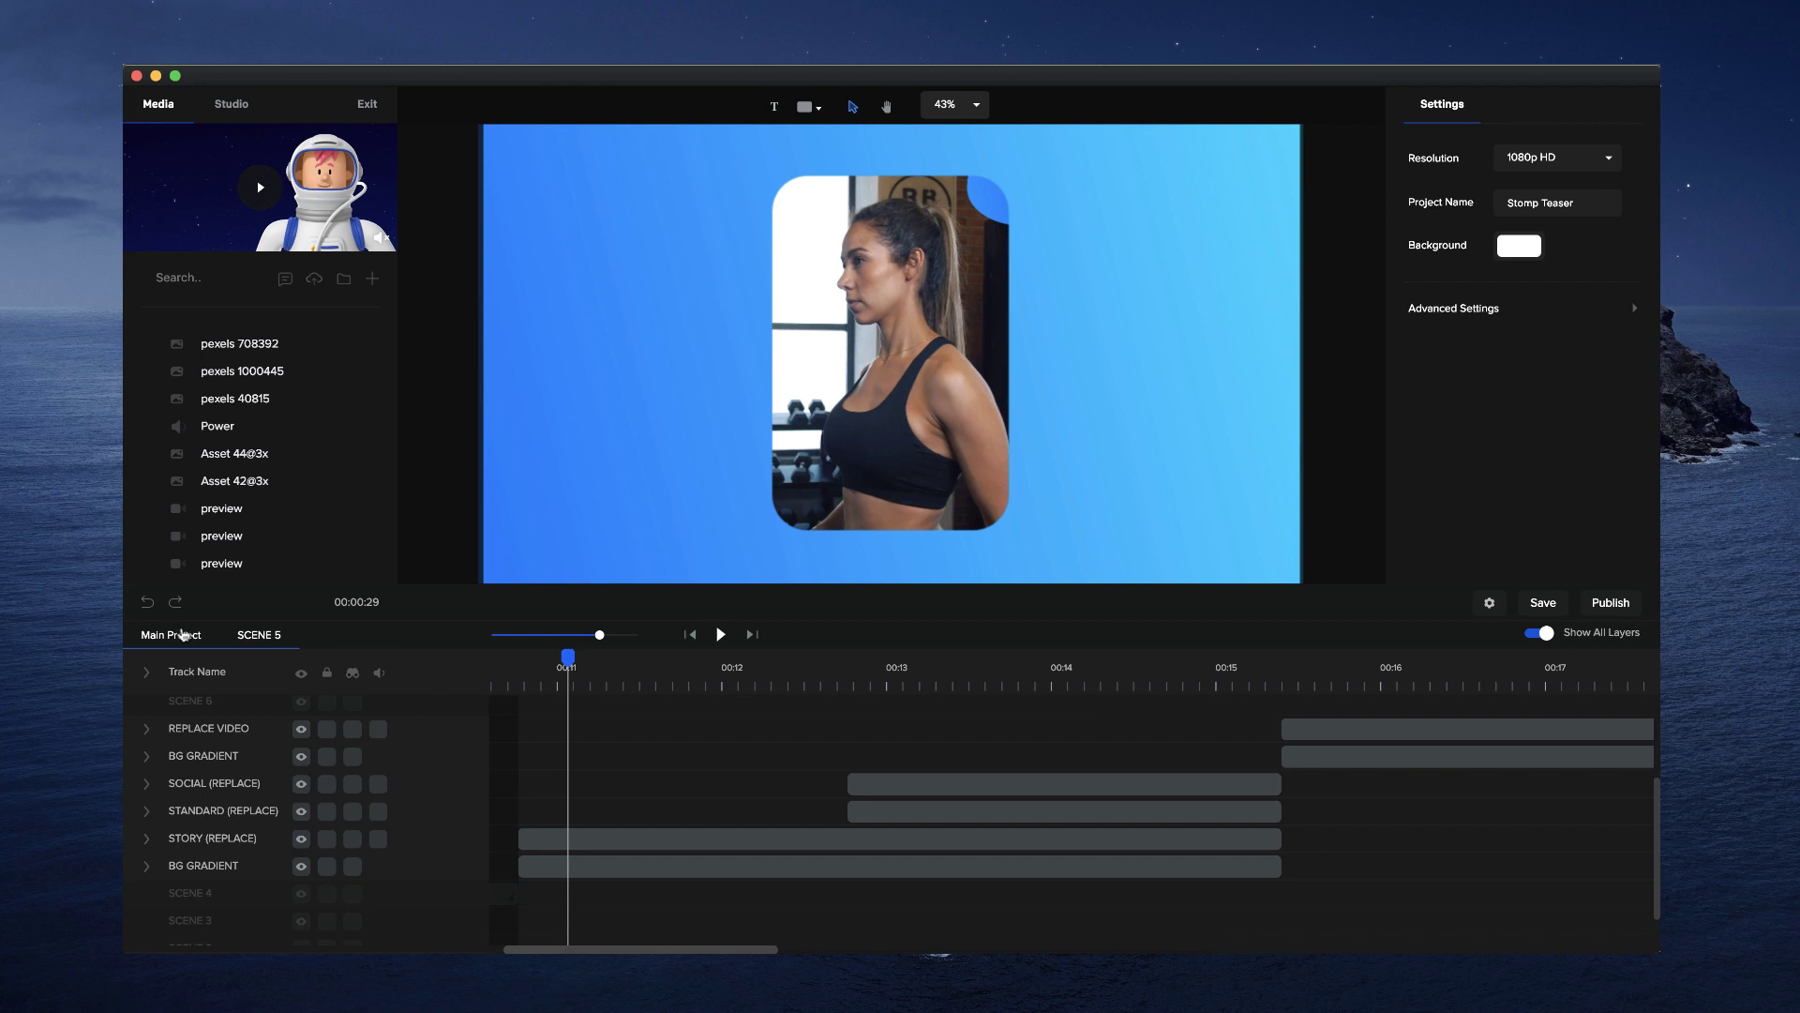
Step: Return to the main project and open SCENE 6 with the playhead at about 19.5 seconds
{"action": "left_click", "coordinate": [182, 635]}
{"action": "scroll", "coordinate": [619, 755], "scroll_direction": "up", "scroll_amount": 1}
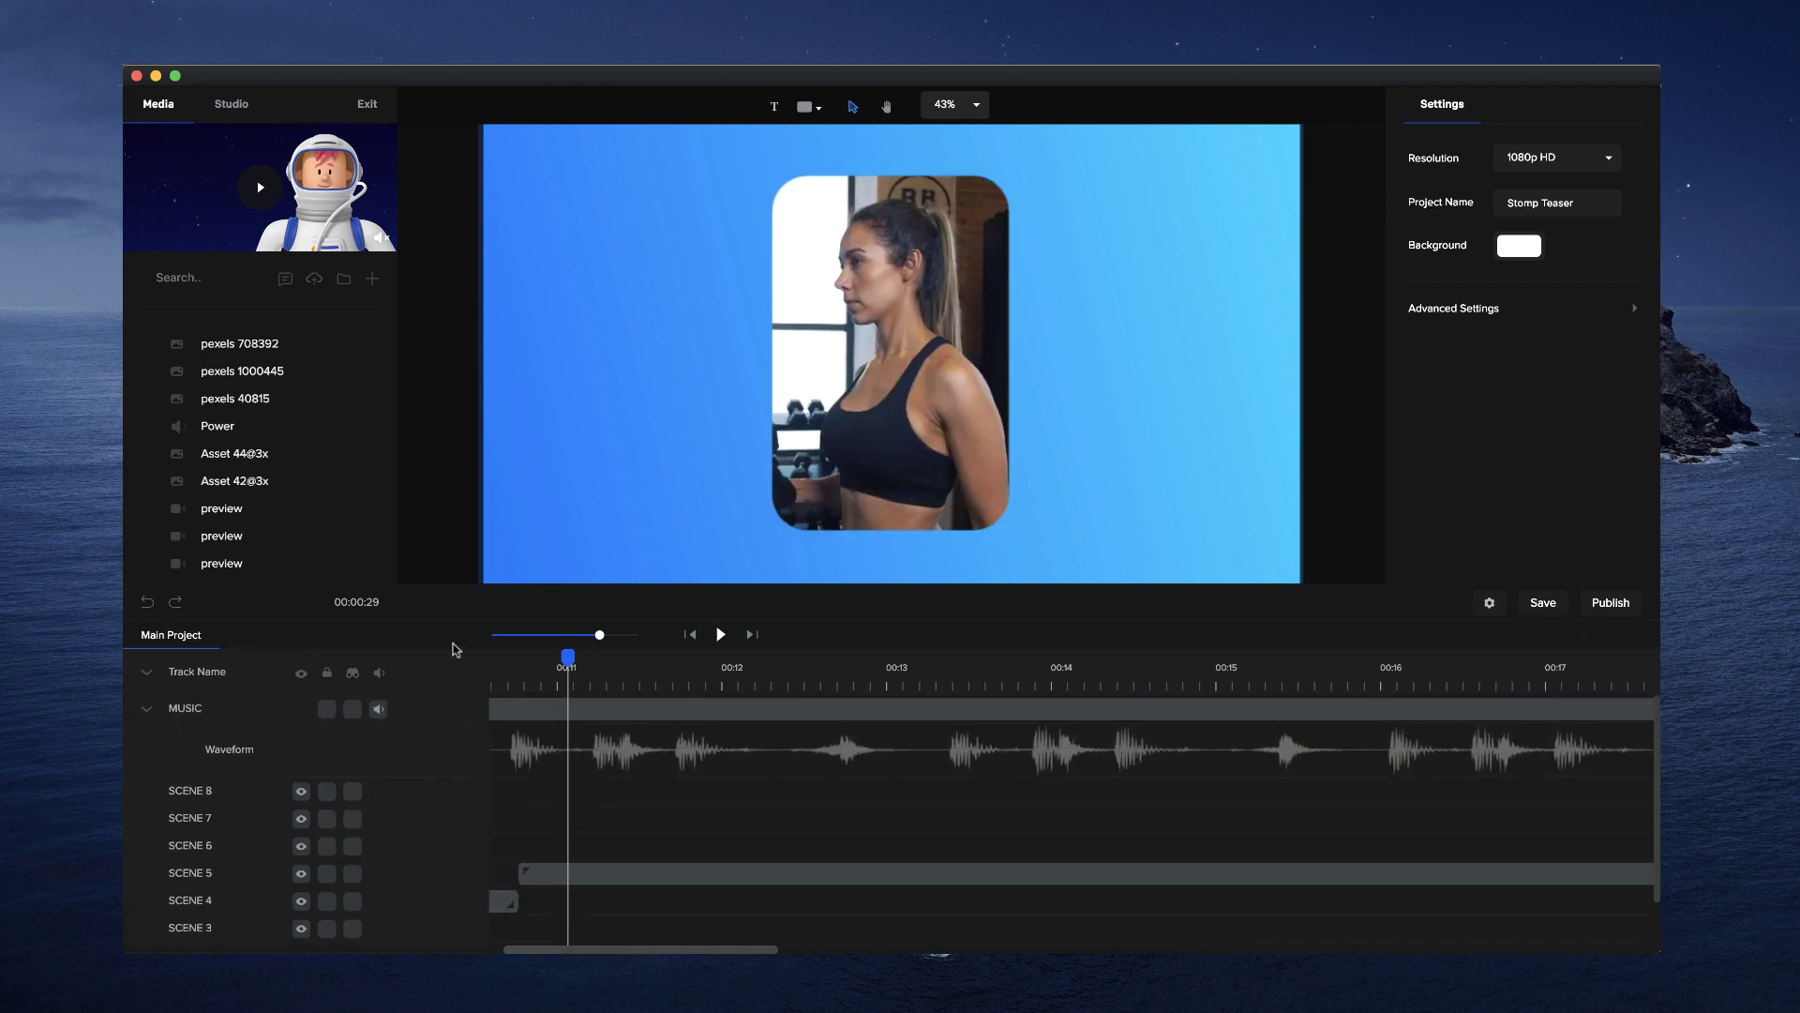
{"action": "left_click_drag", "start_coordinate": [596, 636], "coordinate": [562, 636]}
{"action": "left_click", "coordinate": [843, 666]}
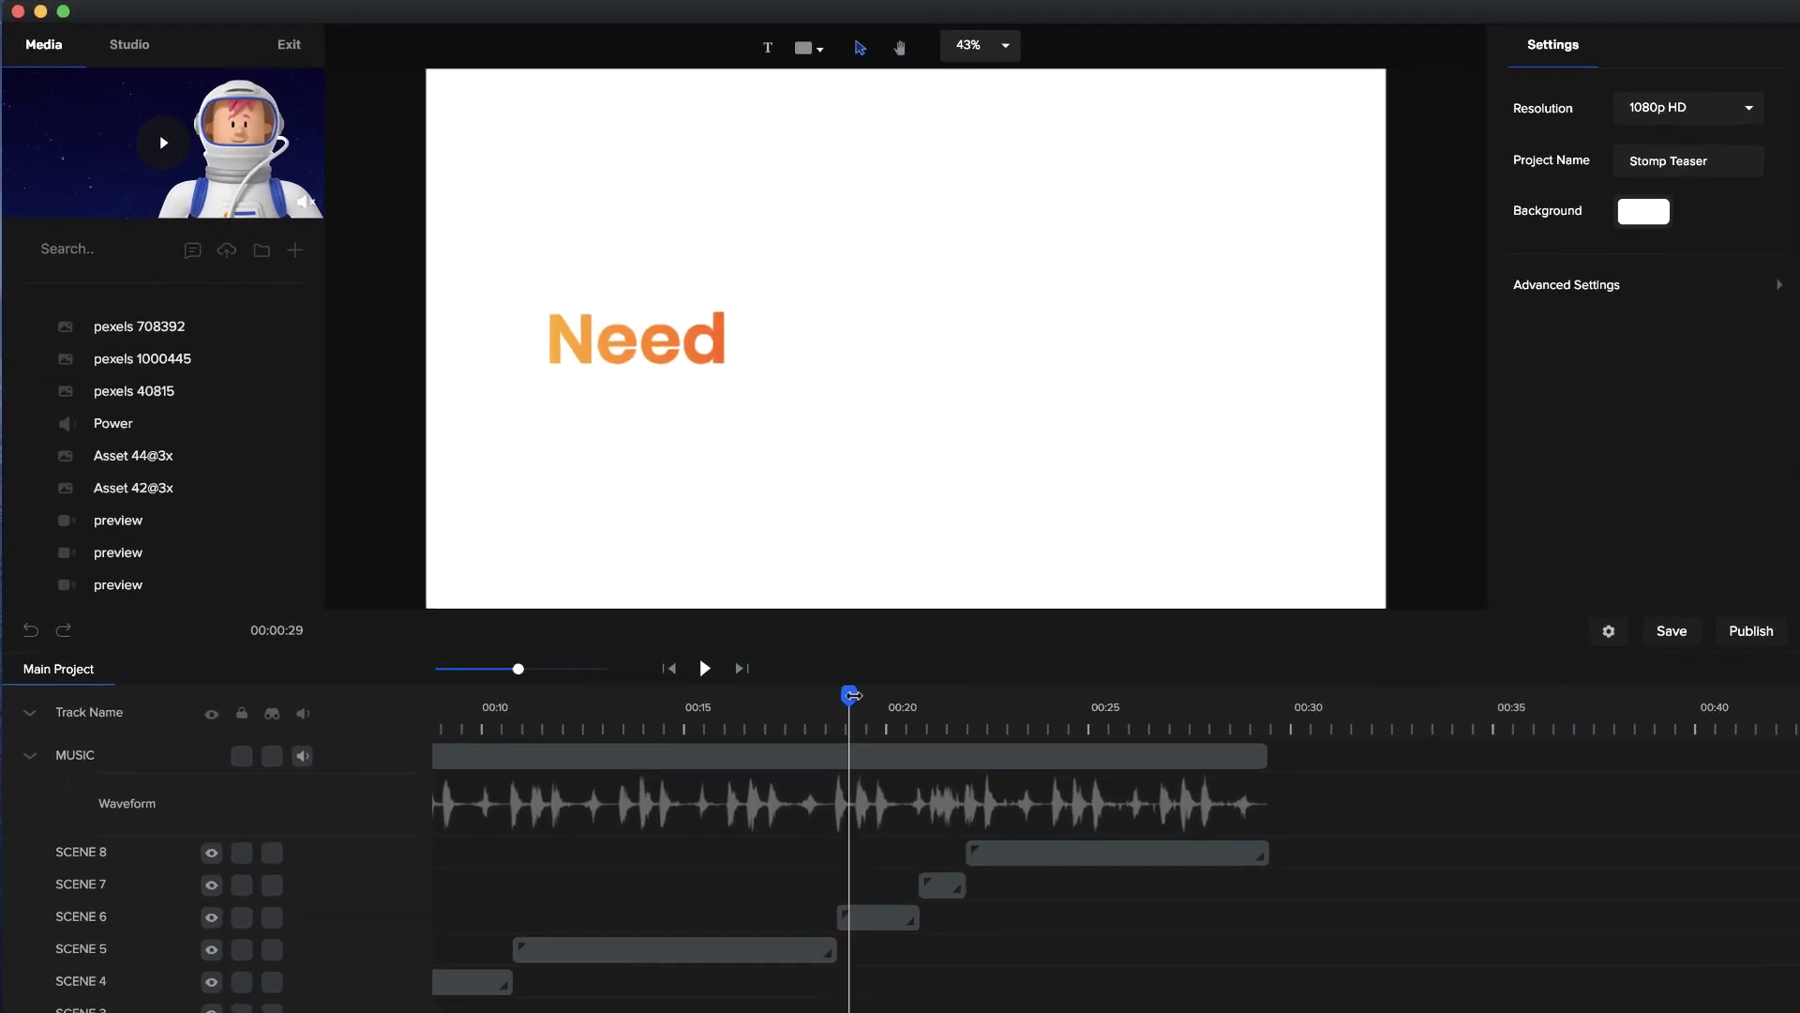
{"action": "left_click_drag", "start_coordinate": [852, 695], "coordinate": [873, 698]}
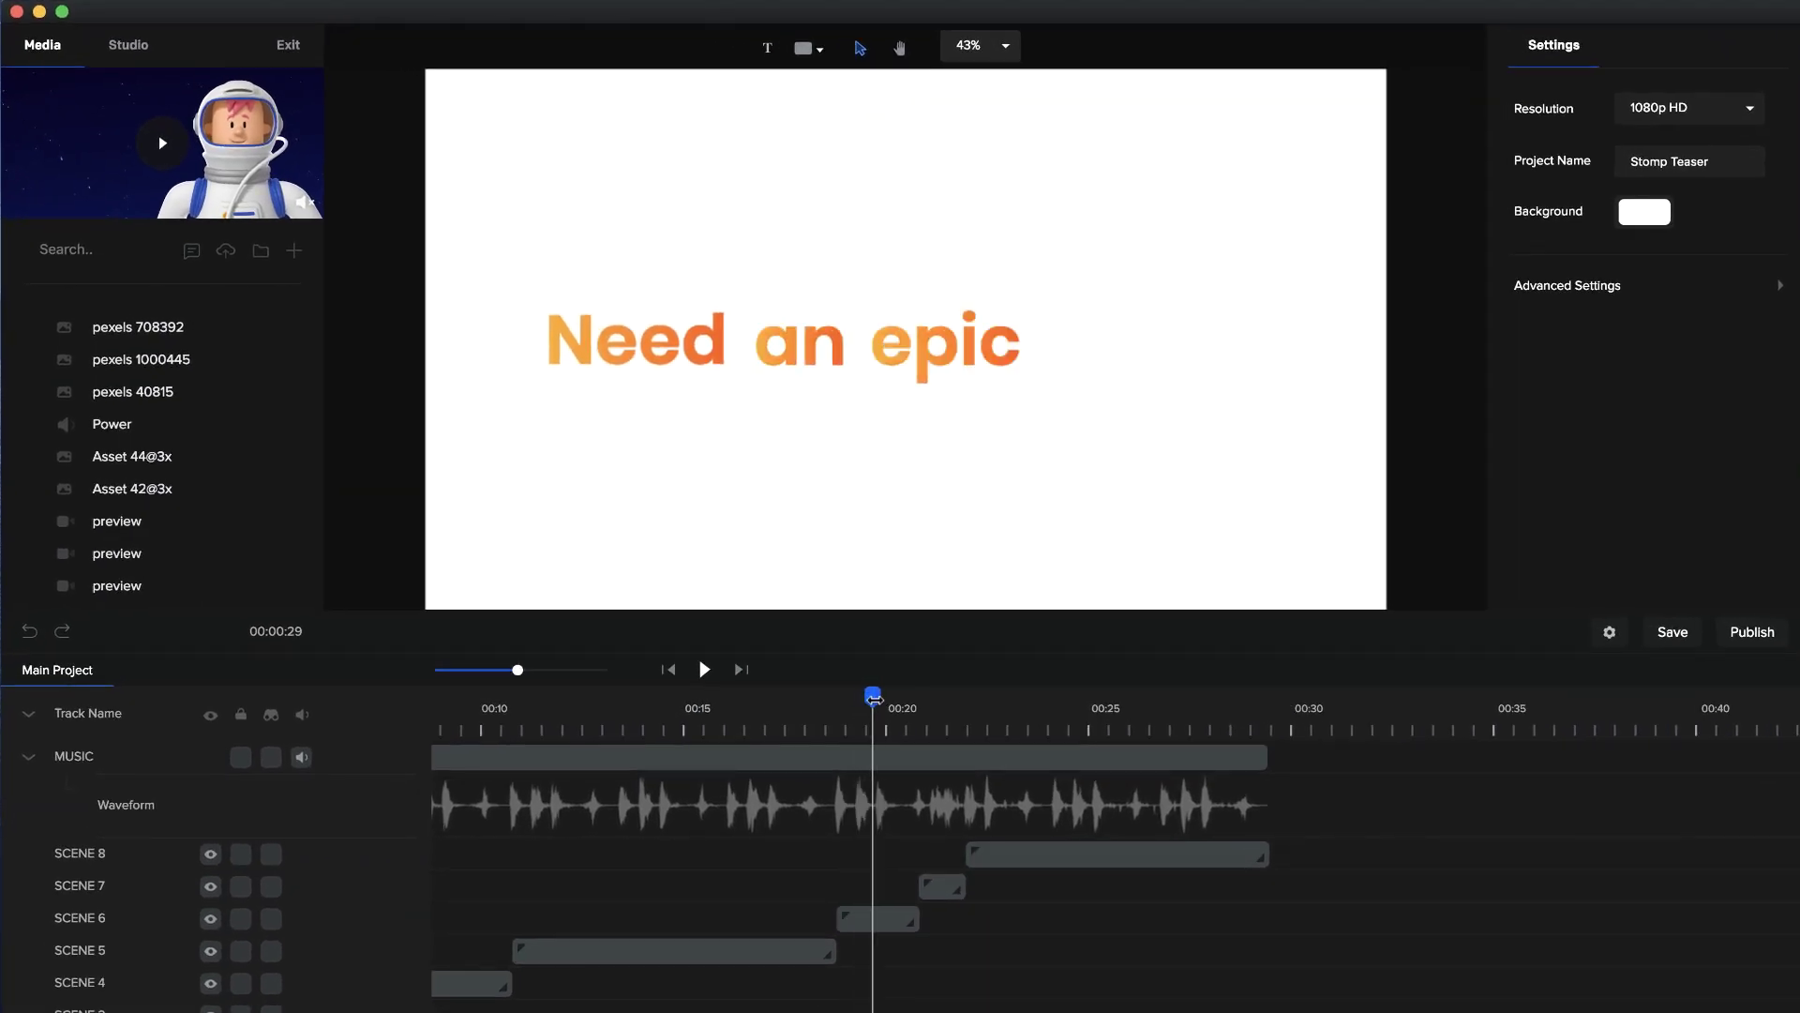
{"action": "left_click", "coordinate": [876, 920]}
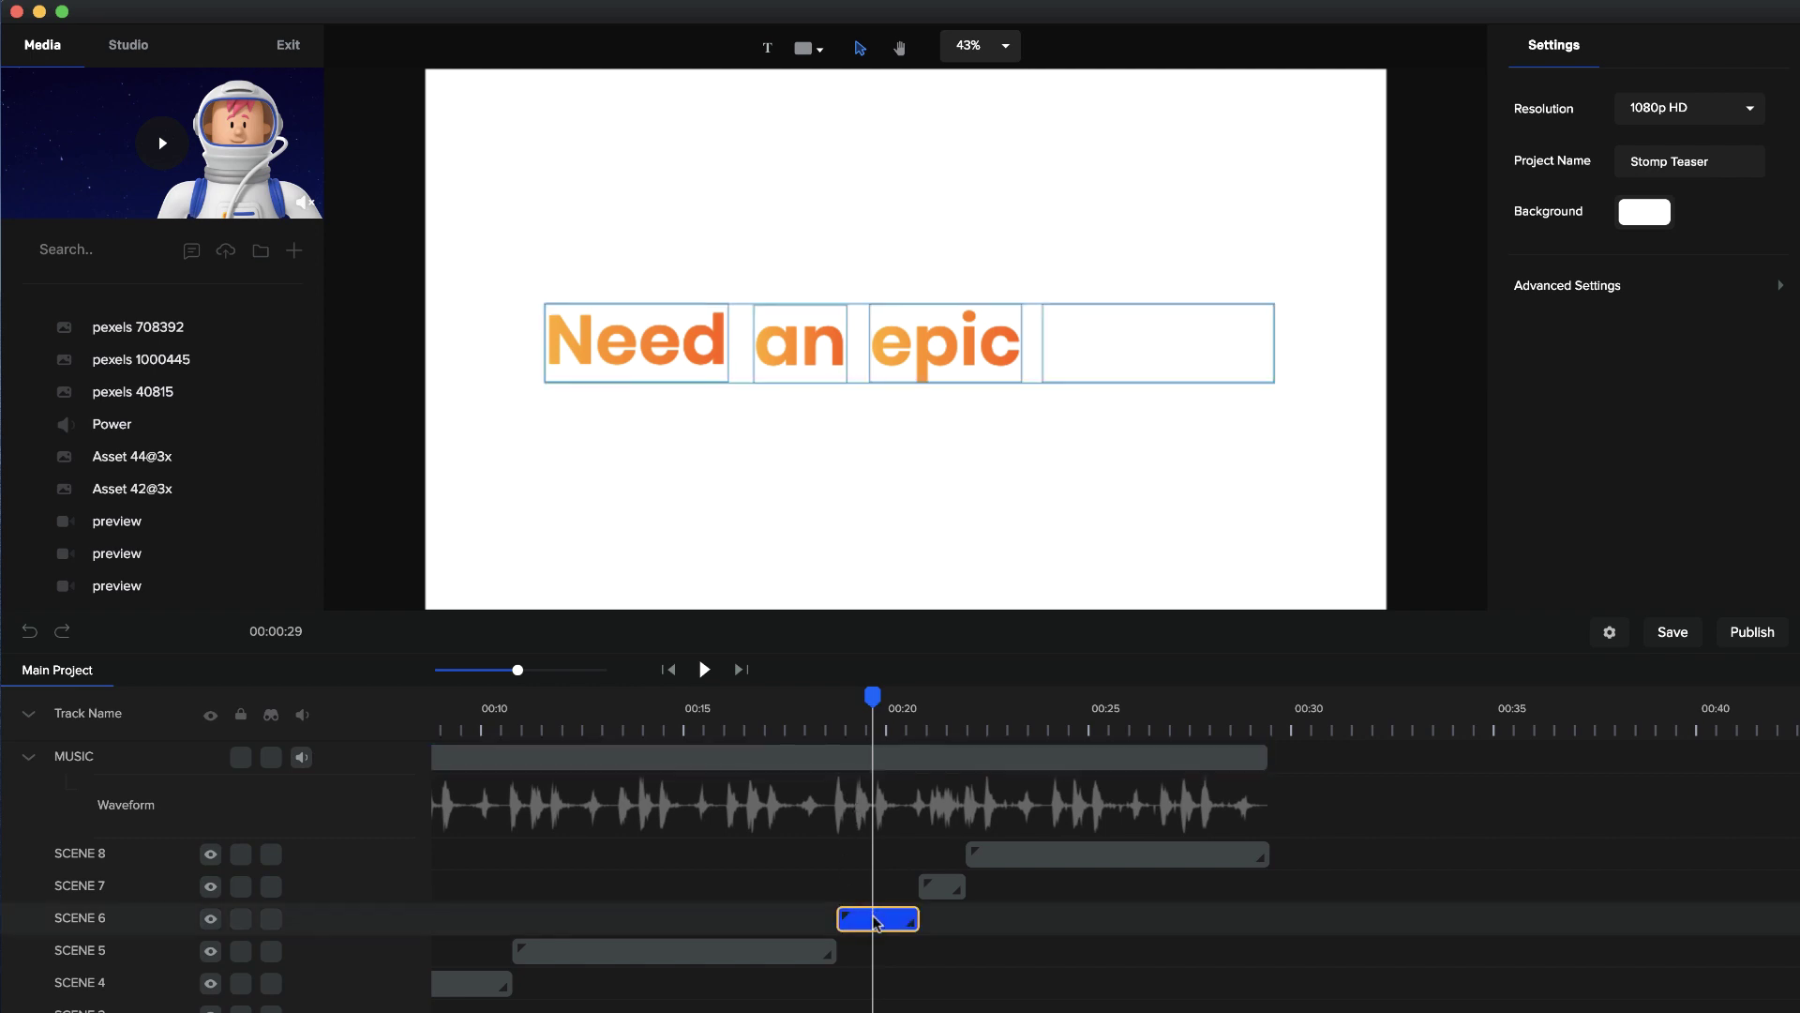
{"action": "double_click", "coordinate": [875, 921]}
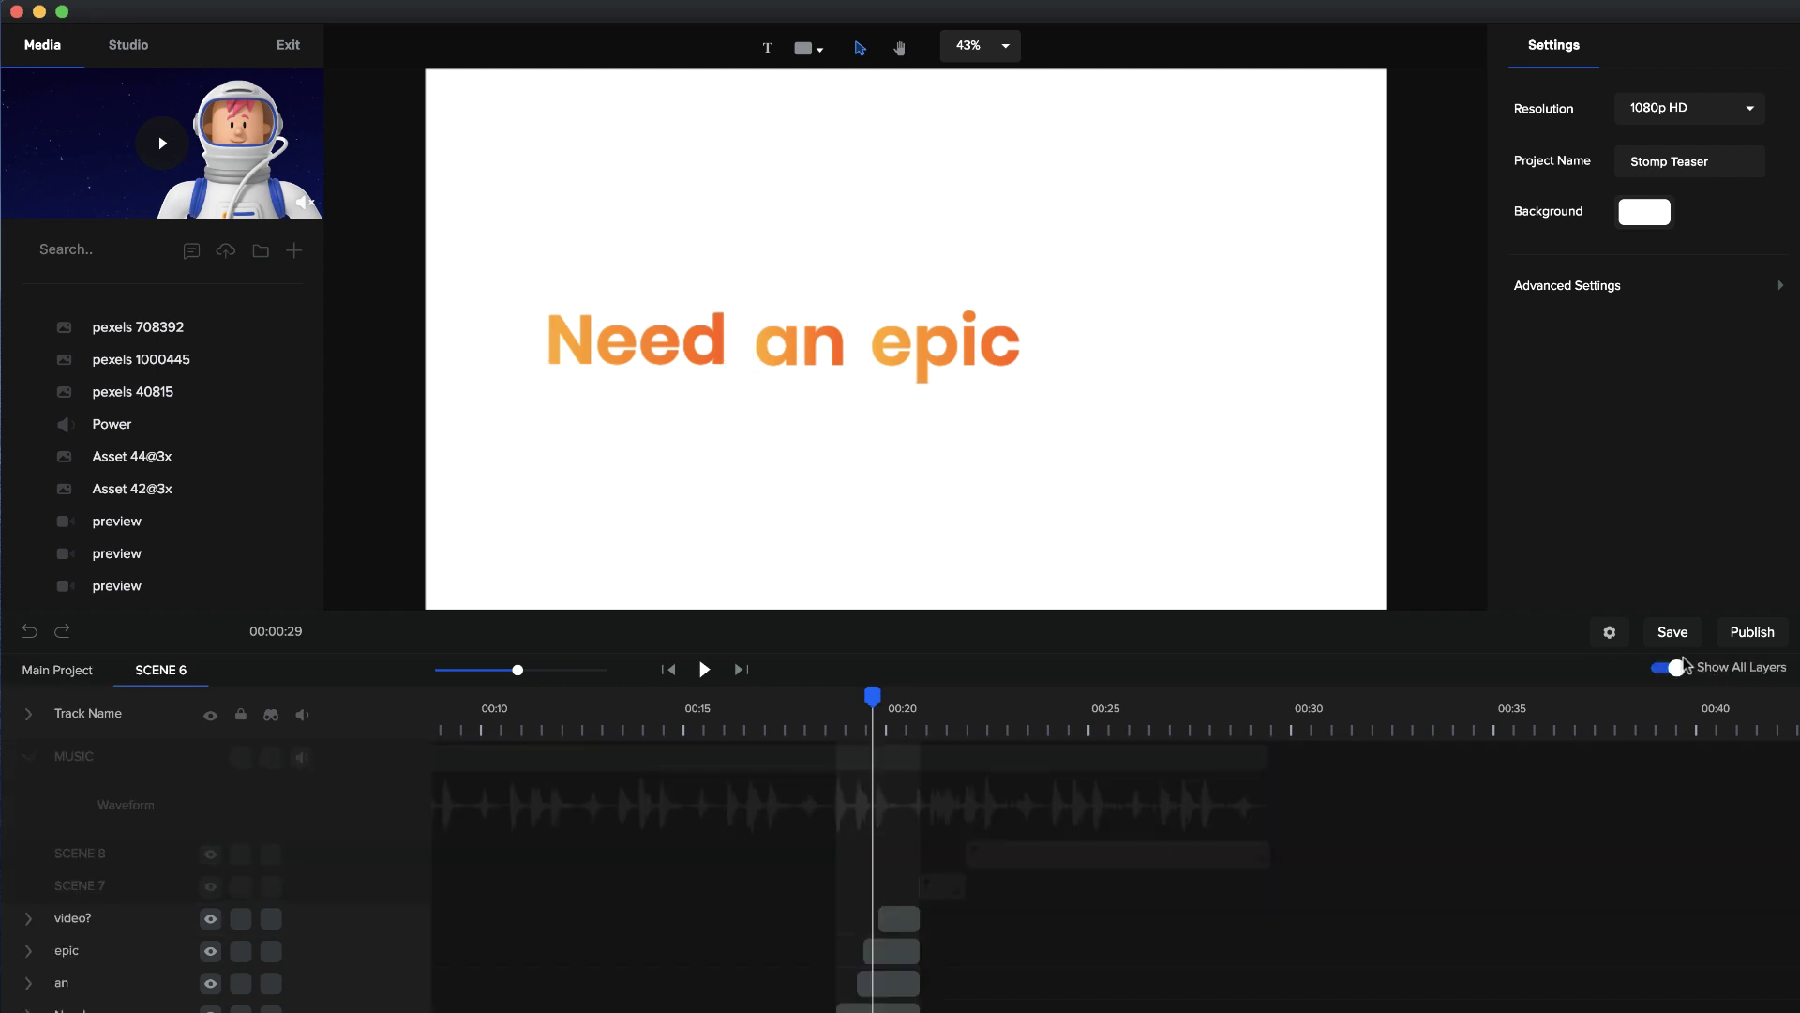
Step: Extend the start of the "an" text layer in SCENE 6 slightly earlier, onto the music beat at about 19.2 seconds
{"action": "scroll", "coordinate": [1094, 914], "scroll_direction": "down", "scroll_amount": 3}
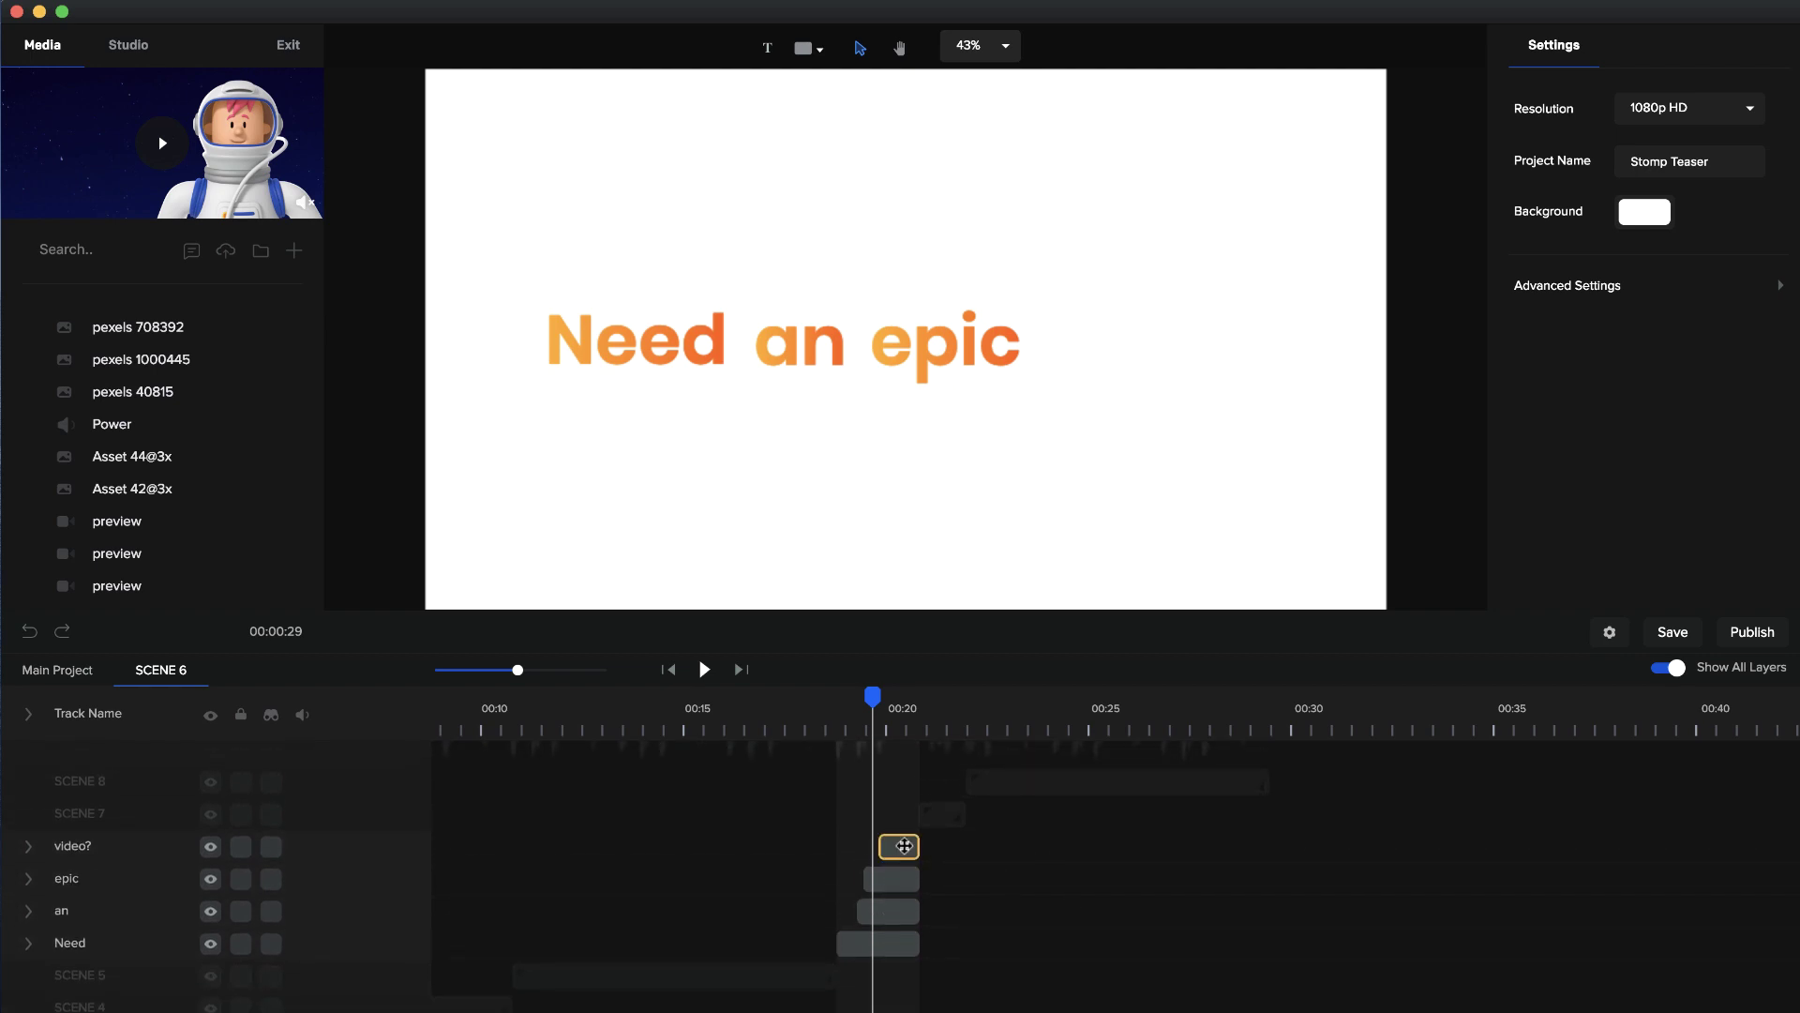
{"action": "left_click_drag", "start_coordinate": [519, 671], "coordinate": [565, 670]}
{"action": "scroll", "coordinate": [759, 875], "scroll_direction": "up", "scroll_amount": 2}
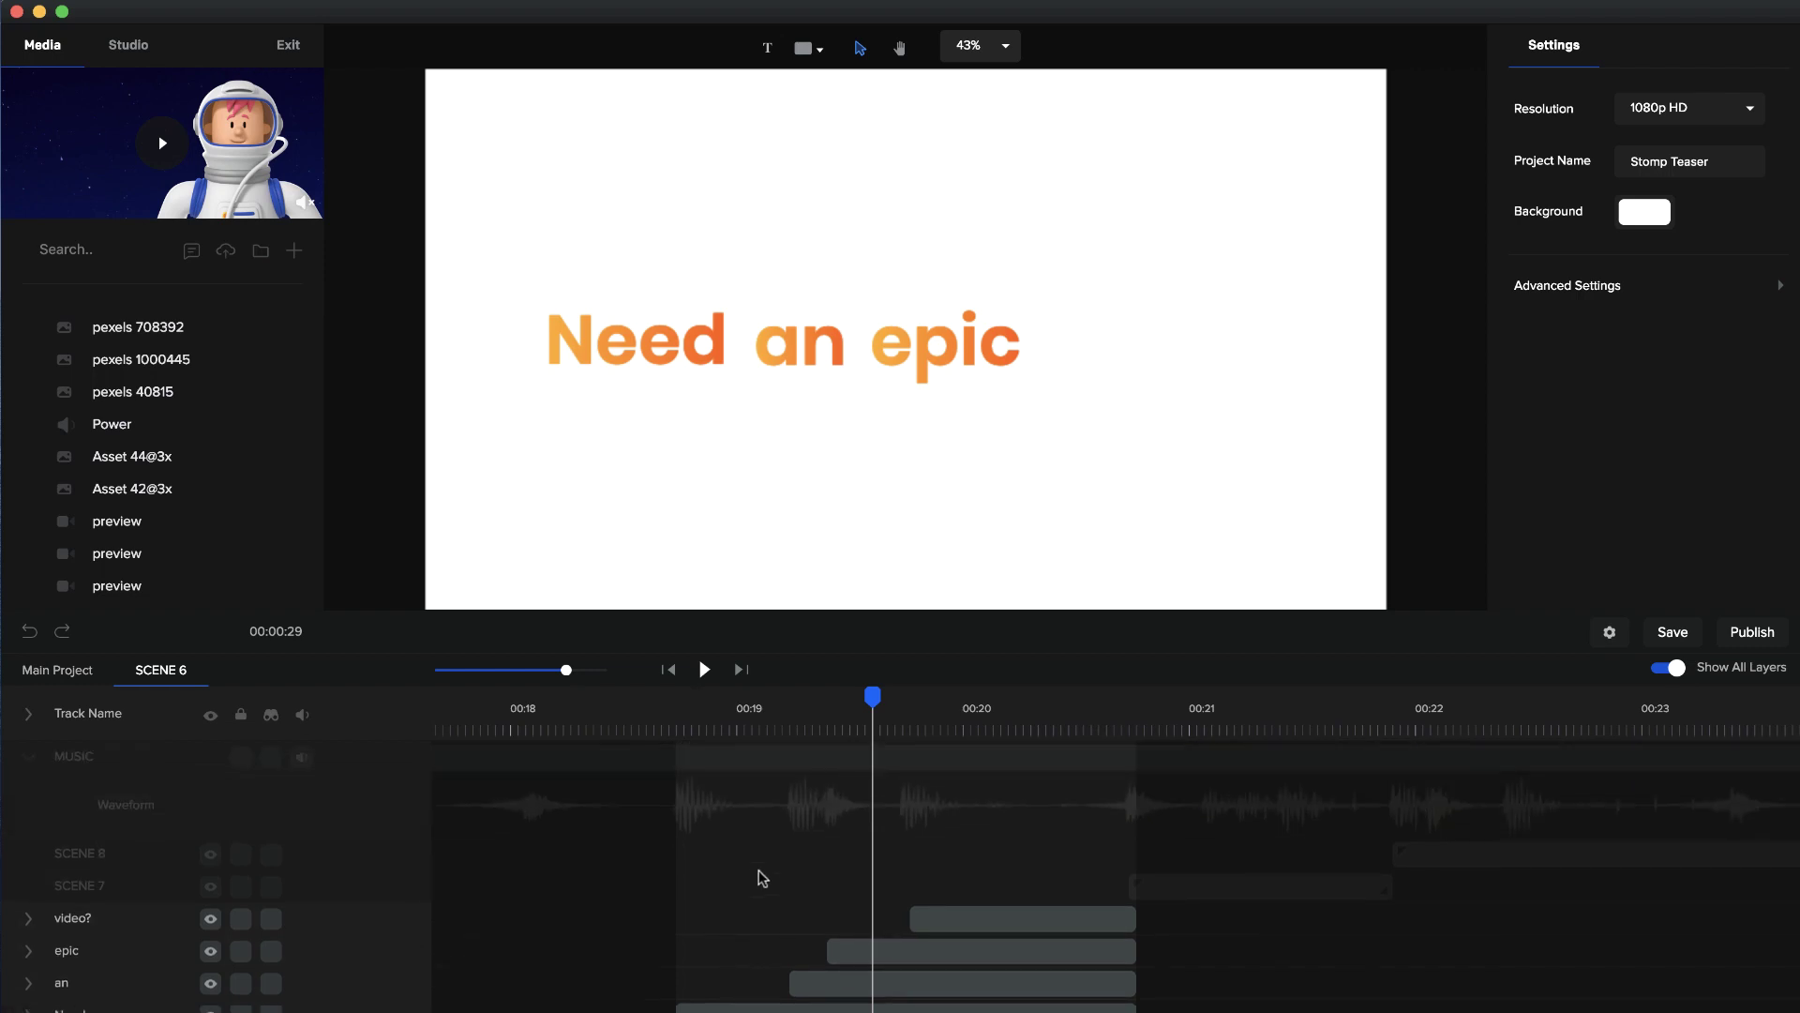
{"action": "left_click", "coordinate": [797, 724]}
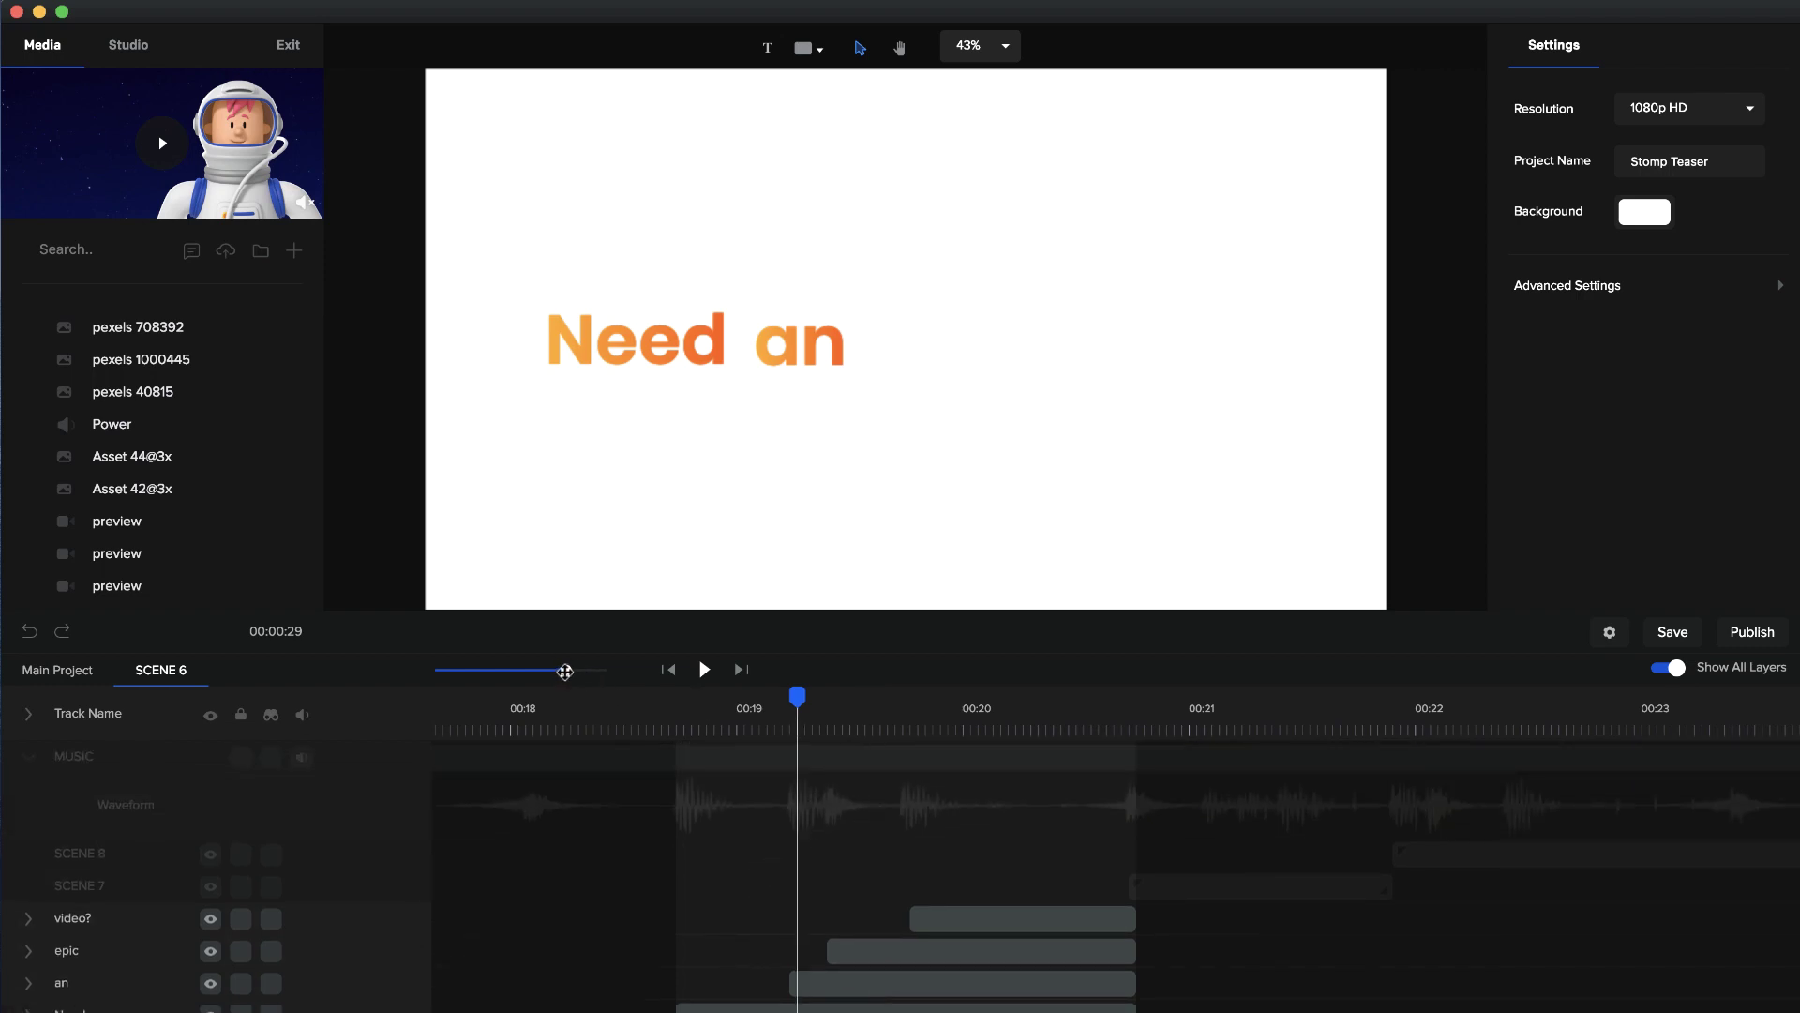
{"action": "left_click_drag", "start_coordinate": [567, 669], "coordinate": [649, 683]}
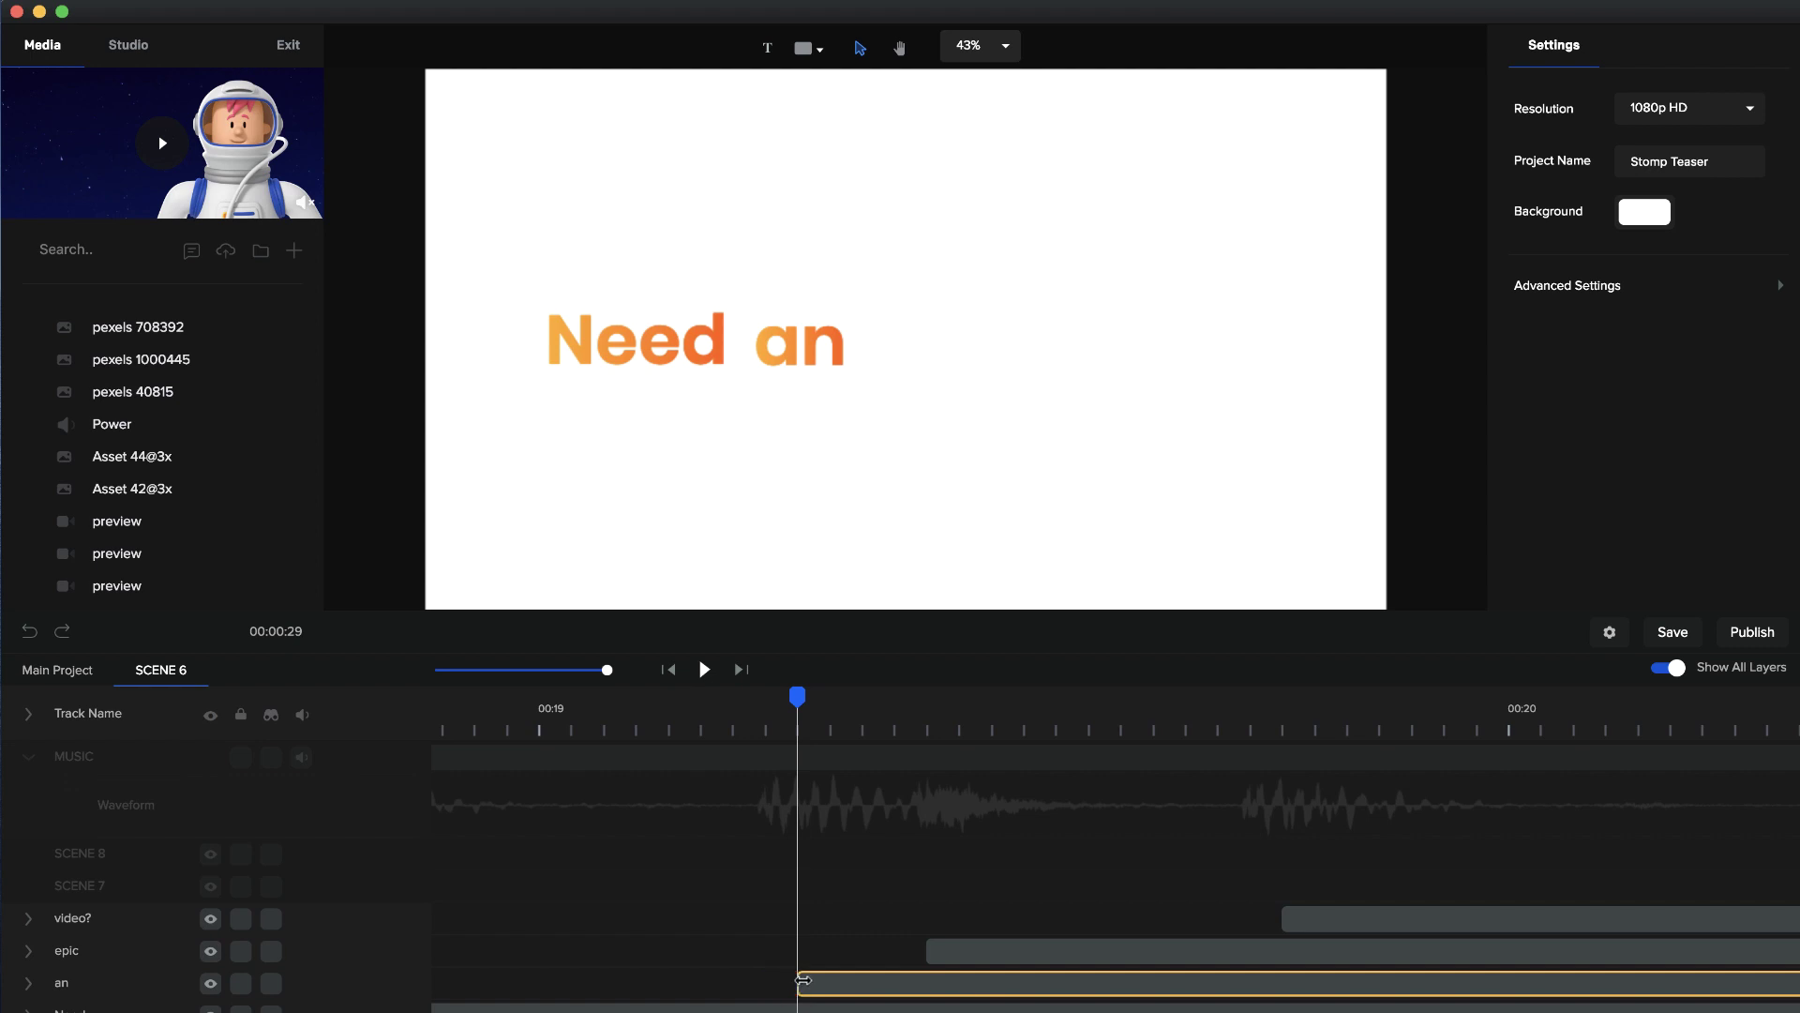
{"action": "left_click", "coordinate": [797, 980]}
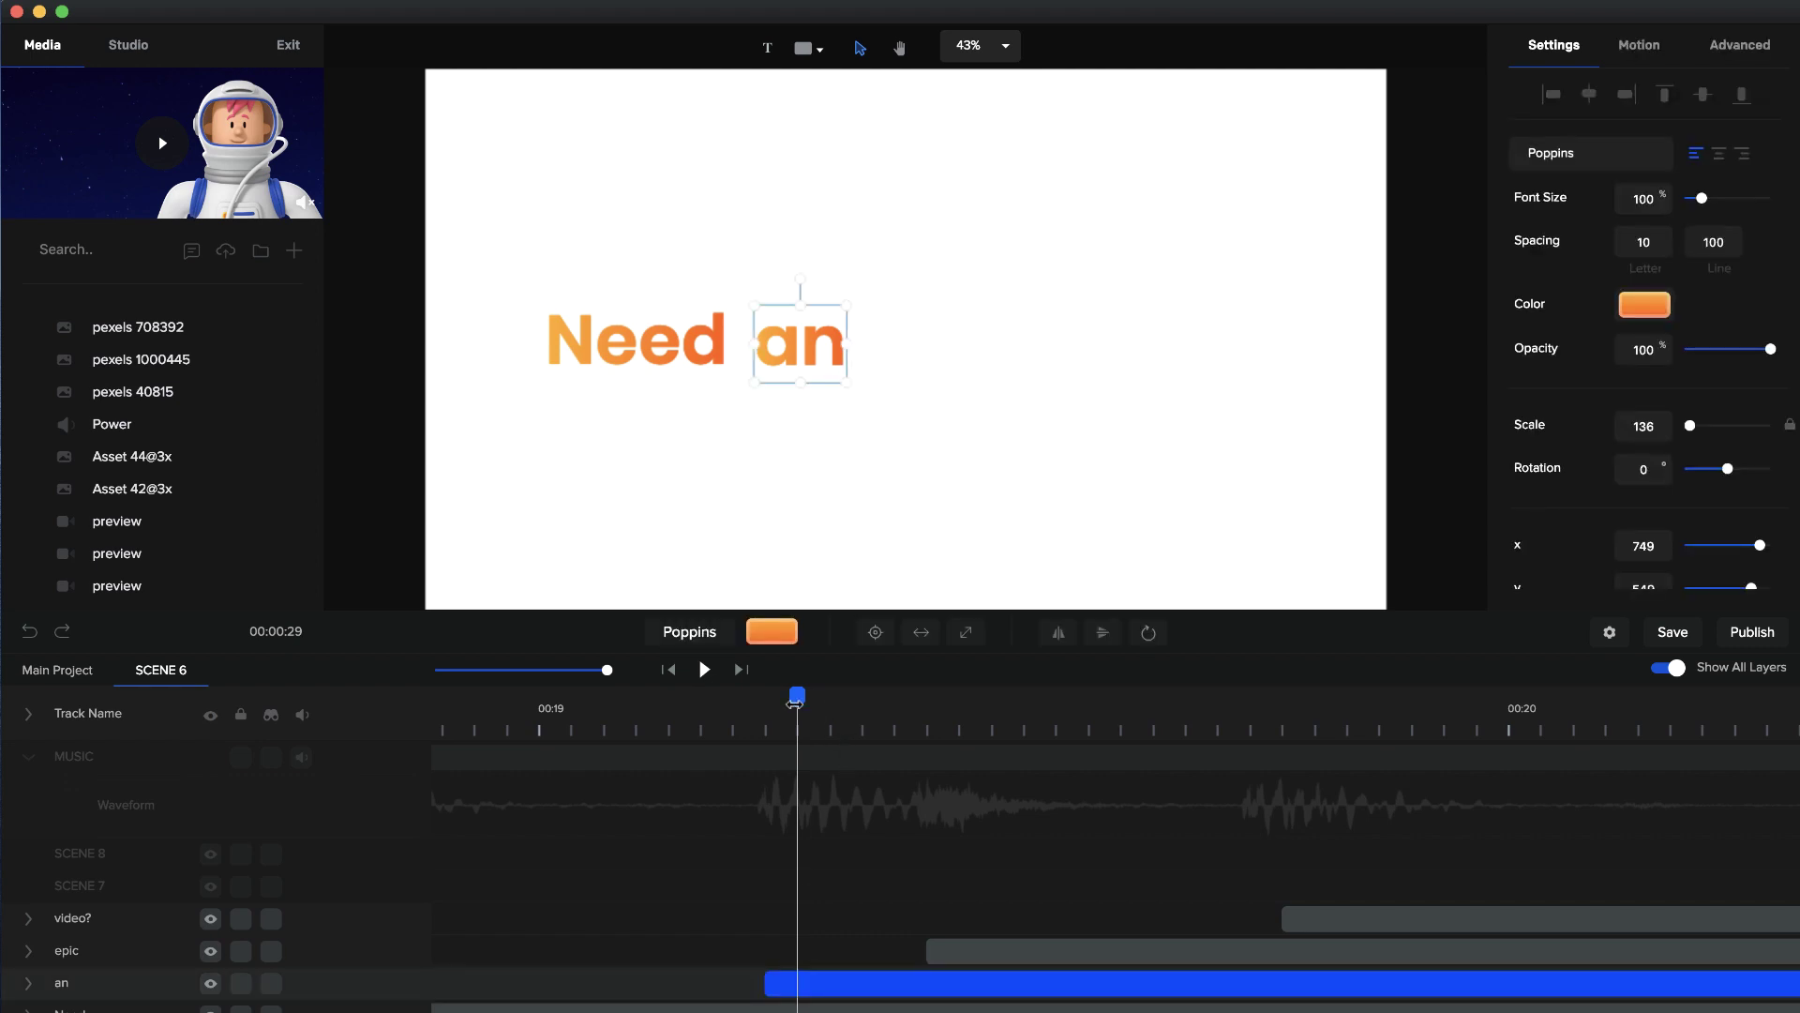
{"action": "left_click_drag", "start_coordinate": [794, 703], "coordinate": [765, 703]}
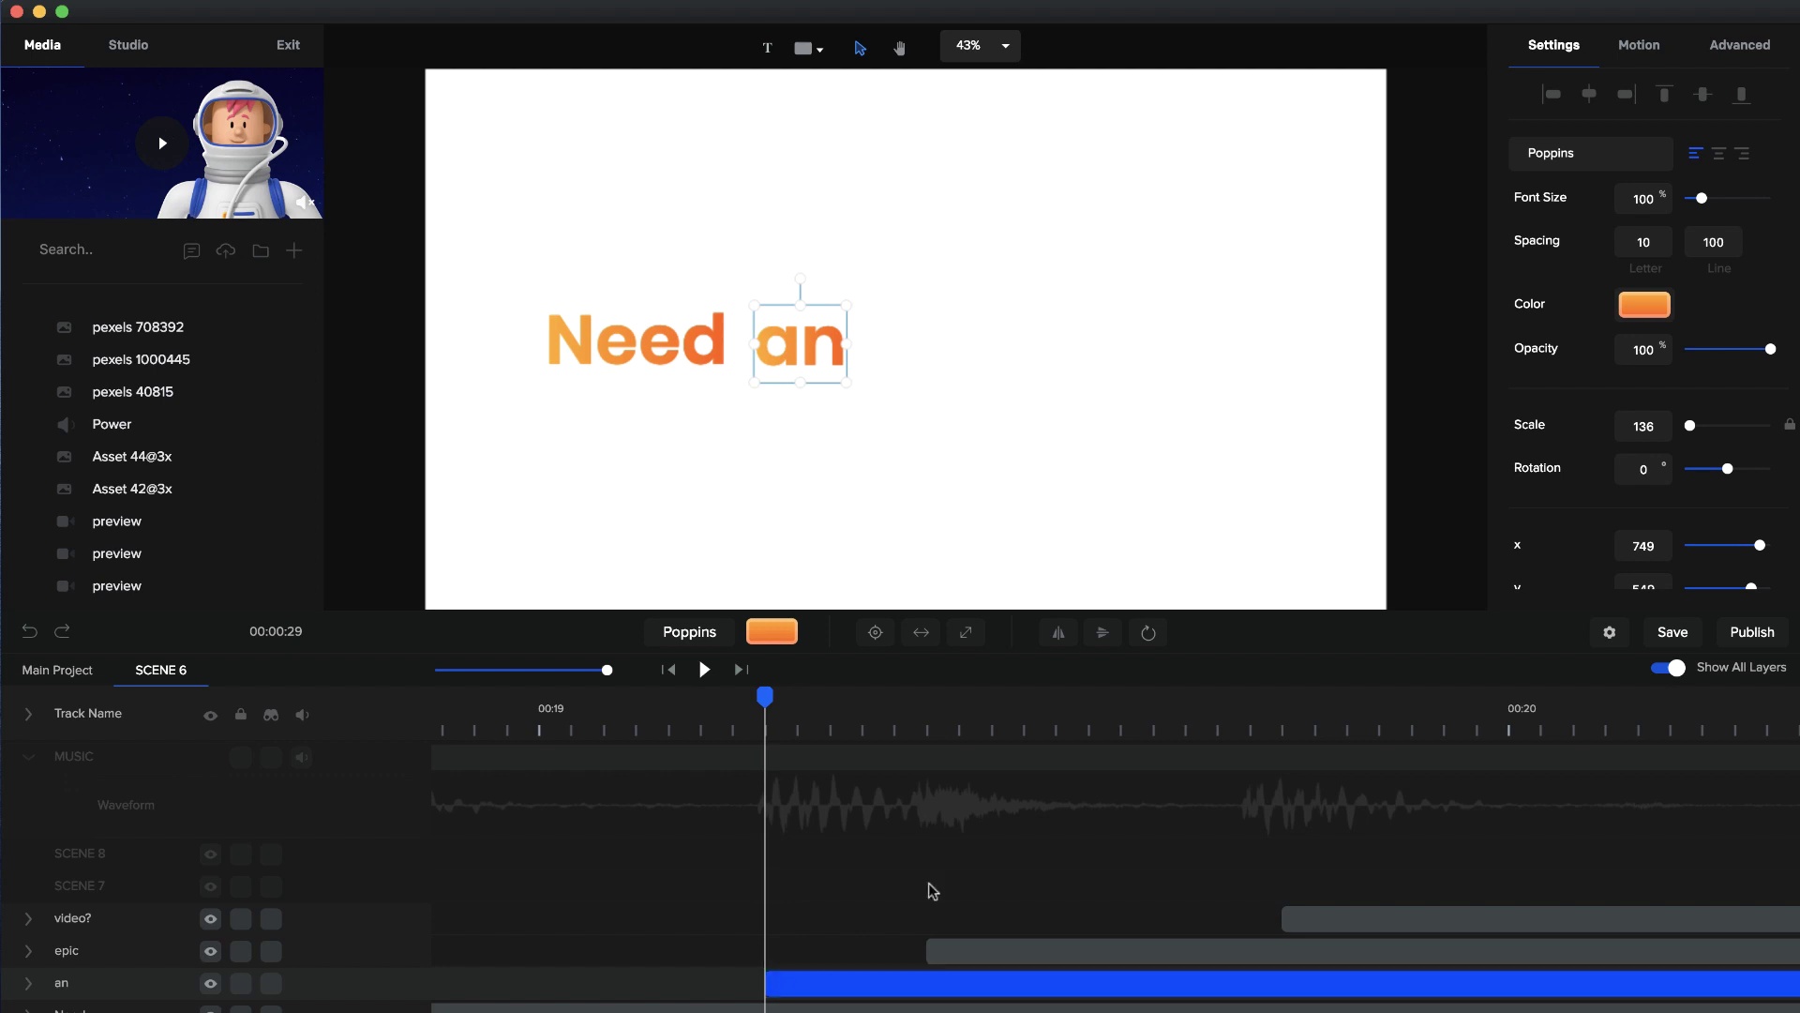
Step: Check the start of the "epic" layer and extend the start of "video?" earlier, onto the beat at about 19.7 seconds
{"action": "left_click", "coordinate": [928, 724]}
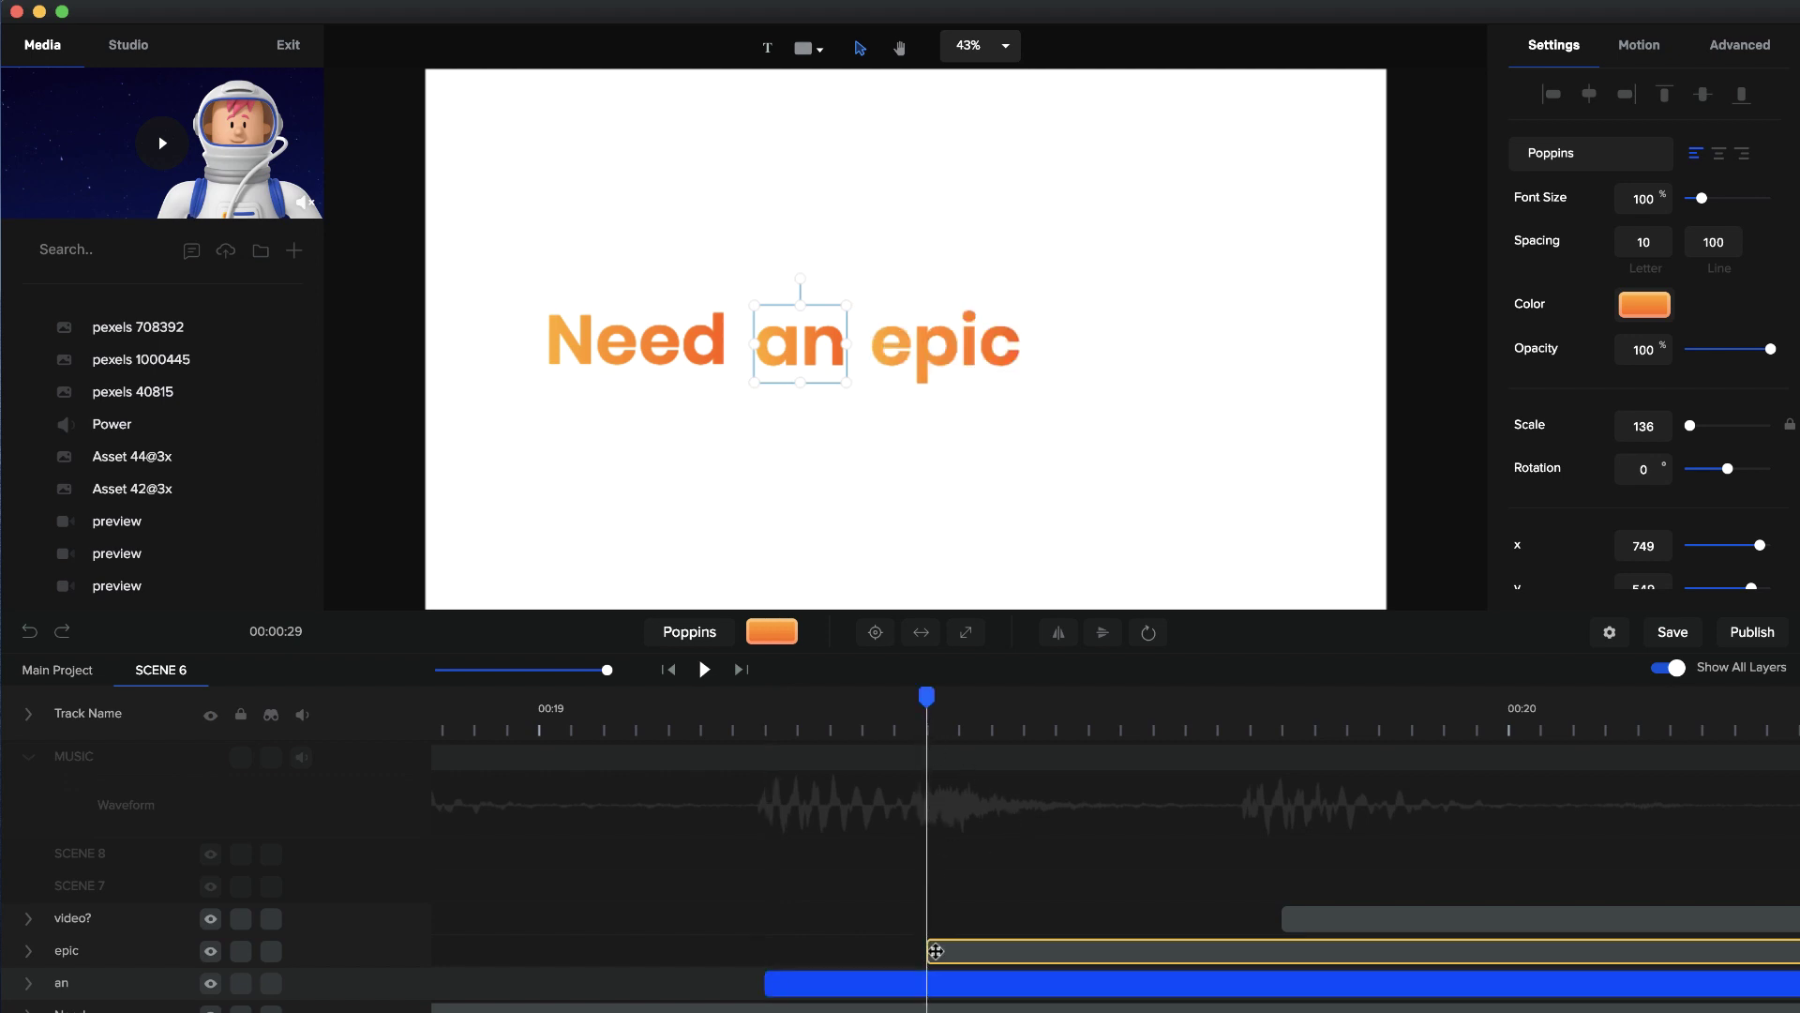
{"action": "left_click", "coordinate": [1287, 736]}
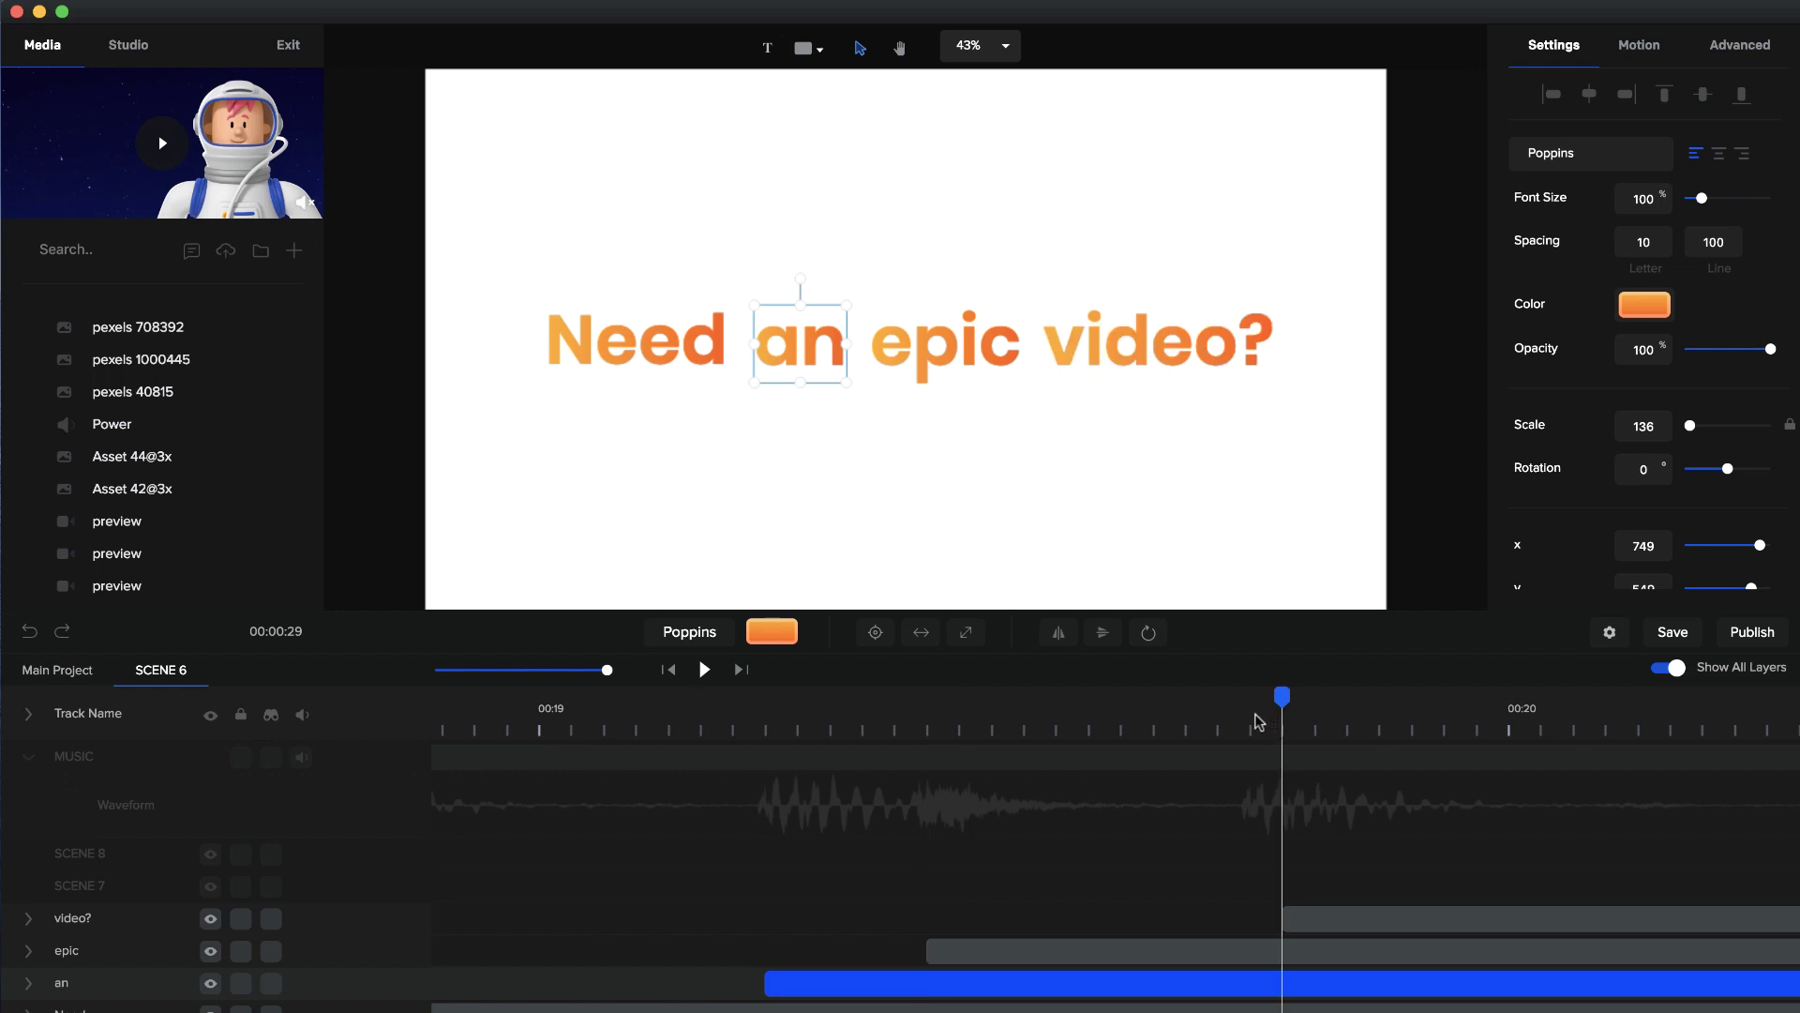
{"action": "left_click", "coordinate": [1257, 723]}
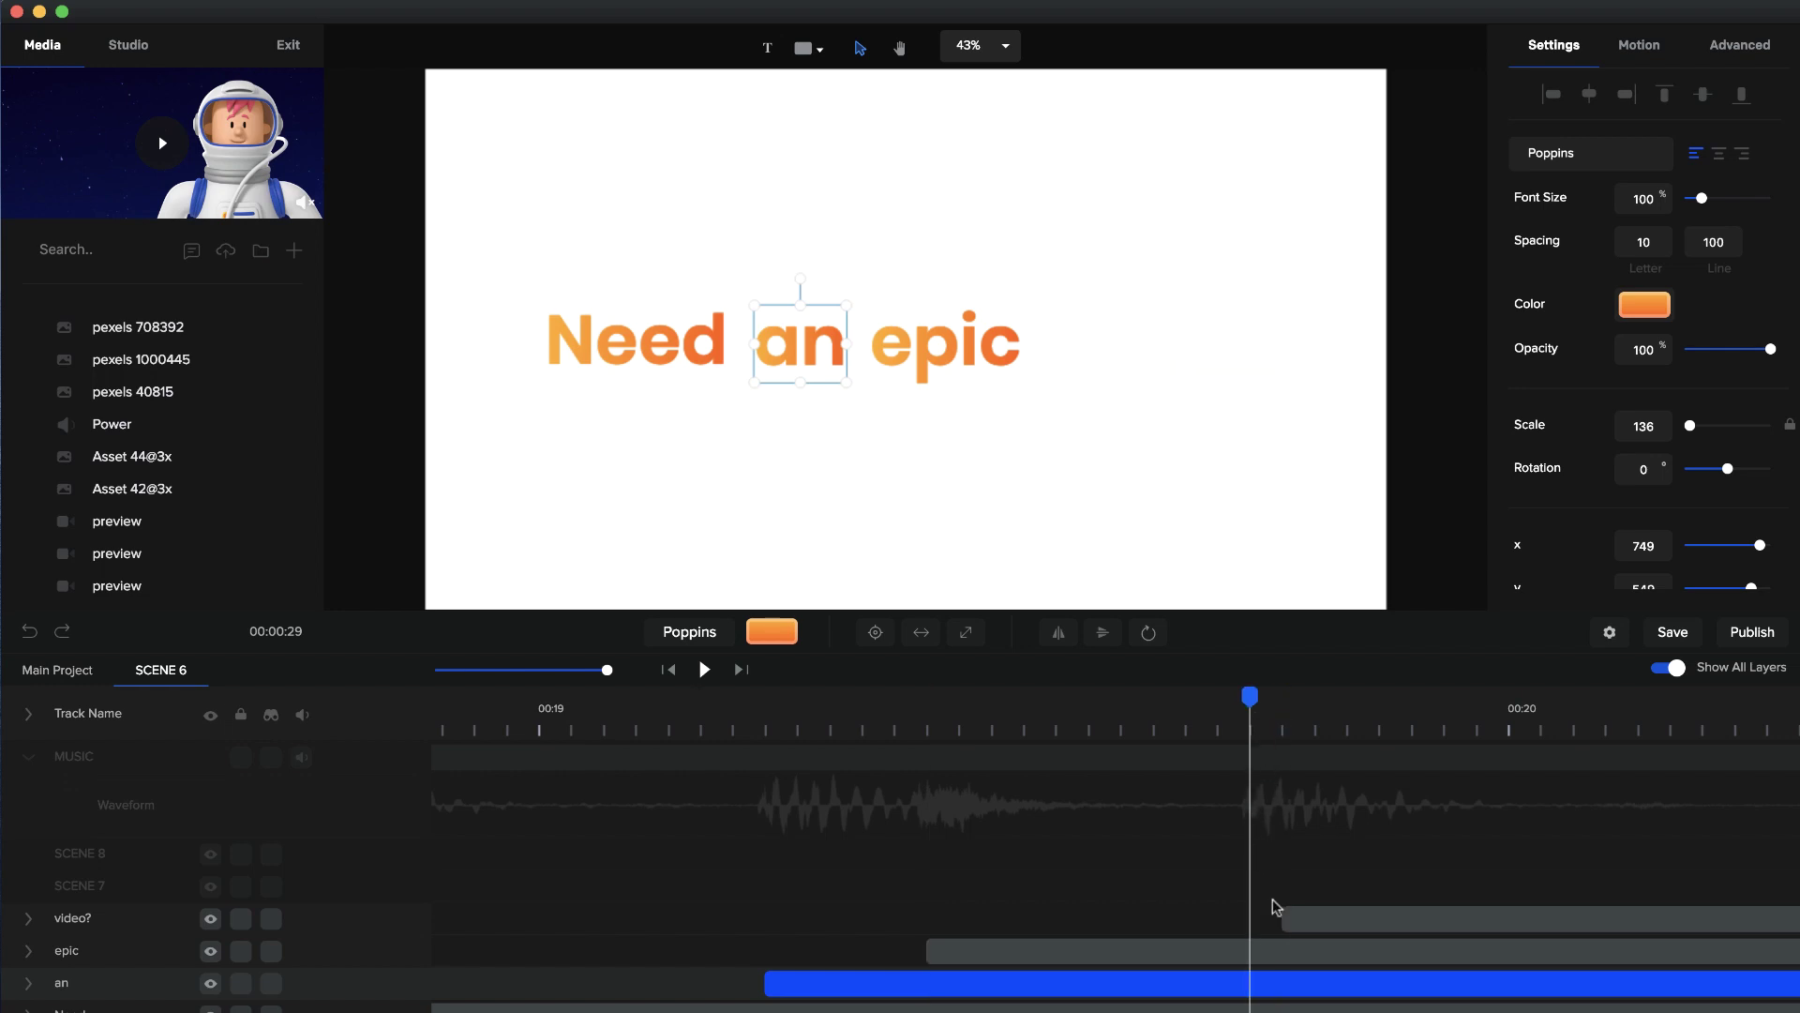
{"action": "left_click", "coordinate": [1286, 918]}
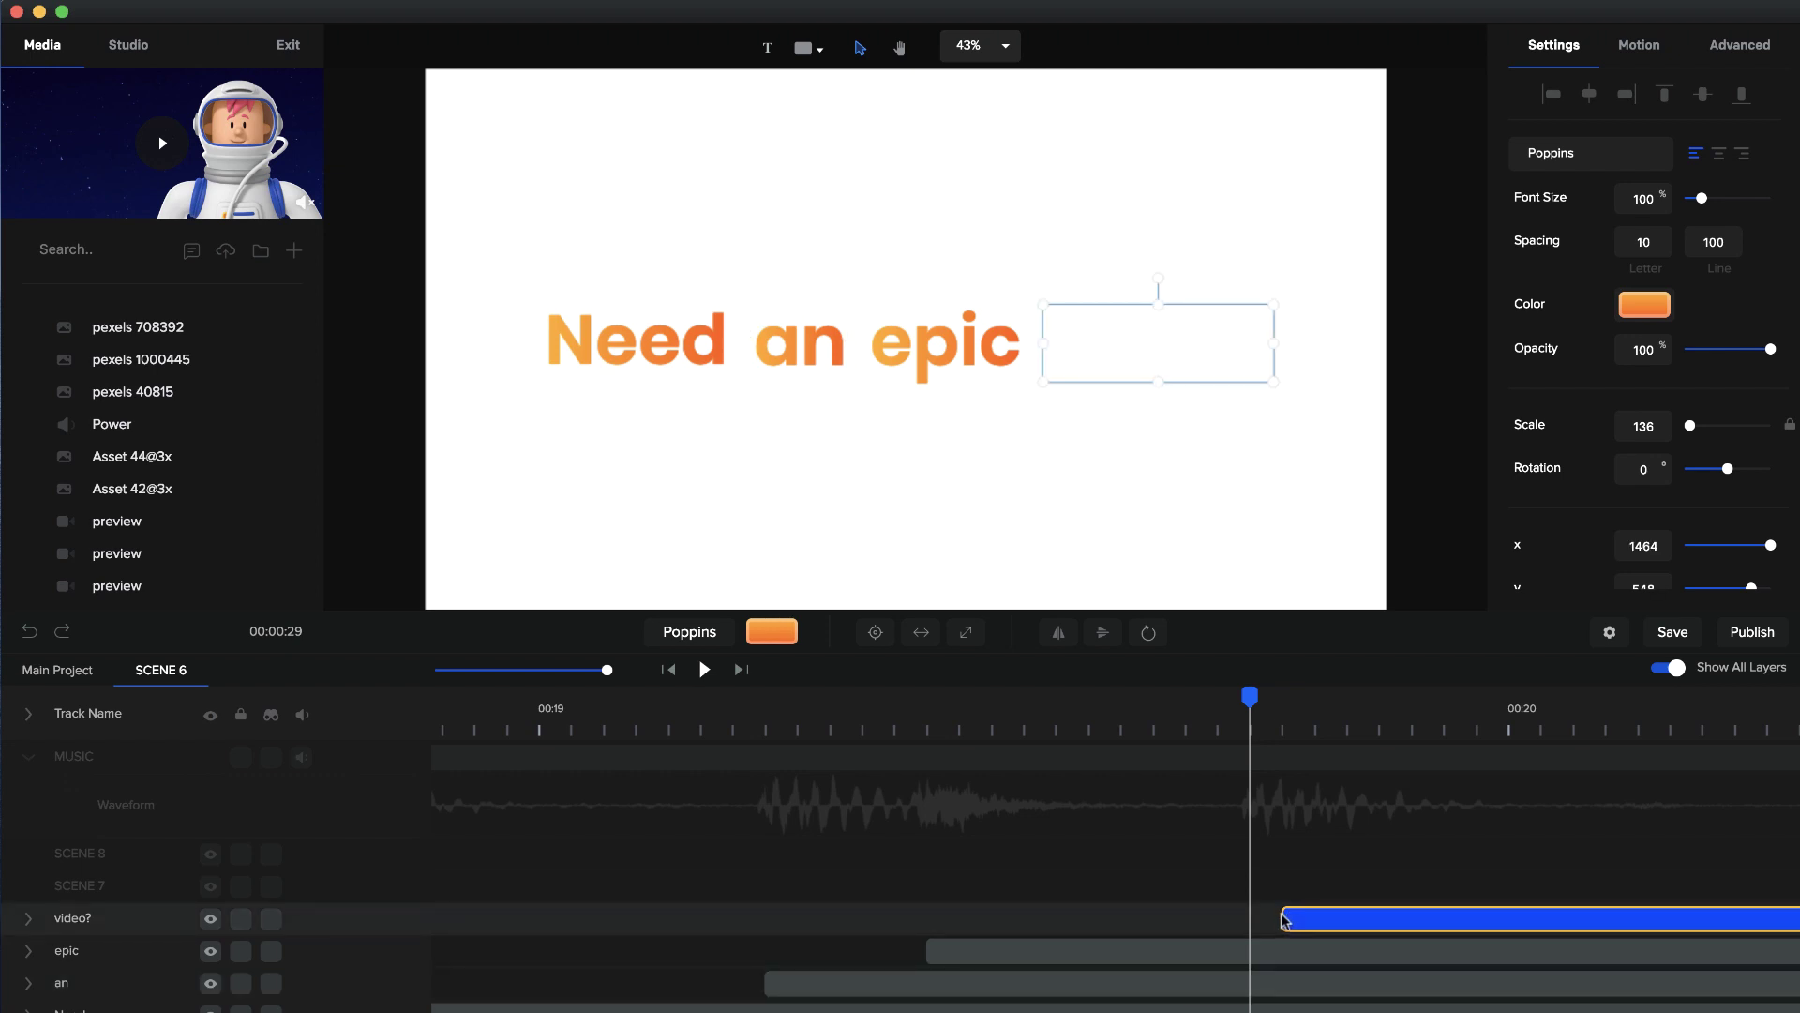
{"action": "left_click_drag", "start_coordinate": [1258, 914], "coordinate": [1227, 915]}
{"action": "left_click", "coordinate": [1299, 775]}
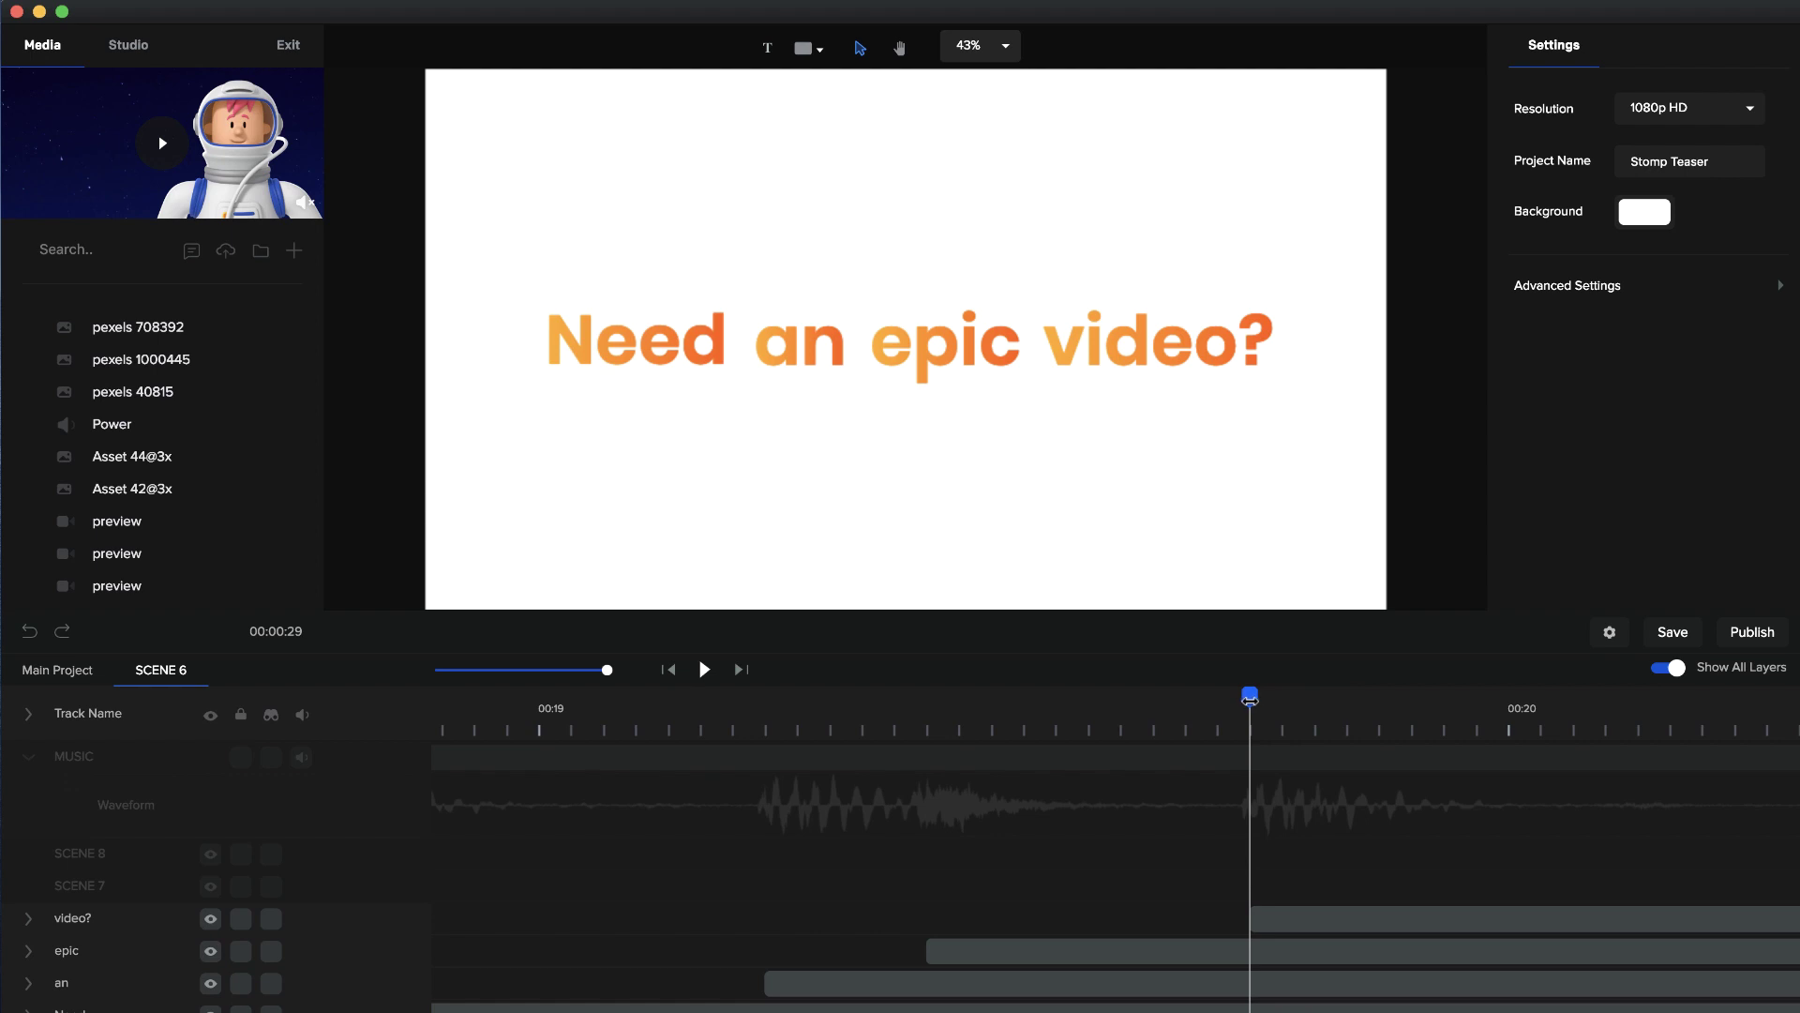
Step: Play SCENE 6 from about 17.2 to 21 seconds to check the text layers against the music beats
{"action": "left_click_drag", "start_coordinate": [1250, 699], "coordinate": [701, 699]}
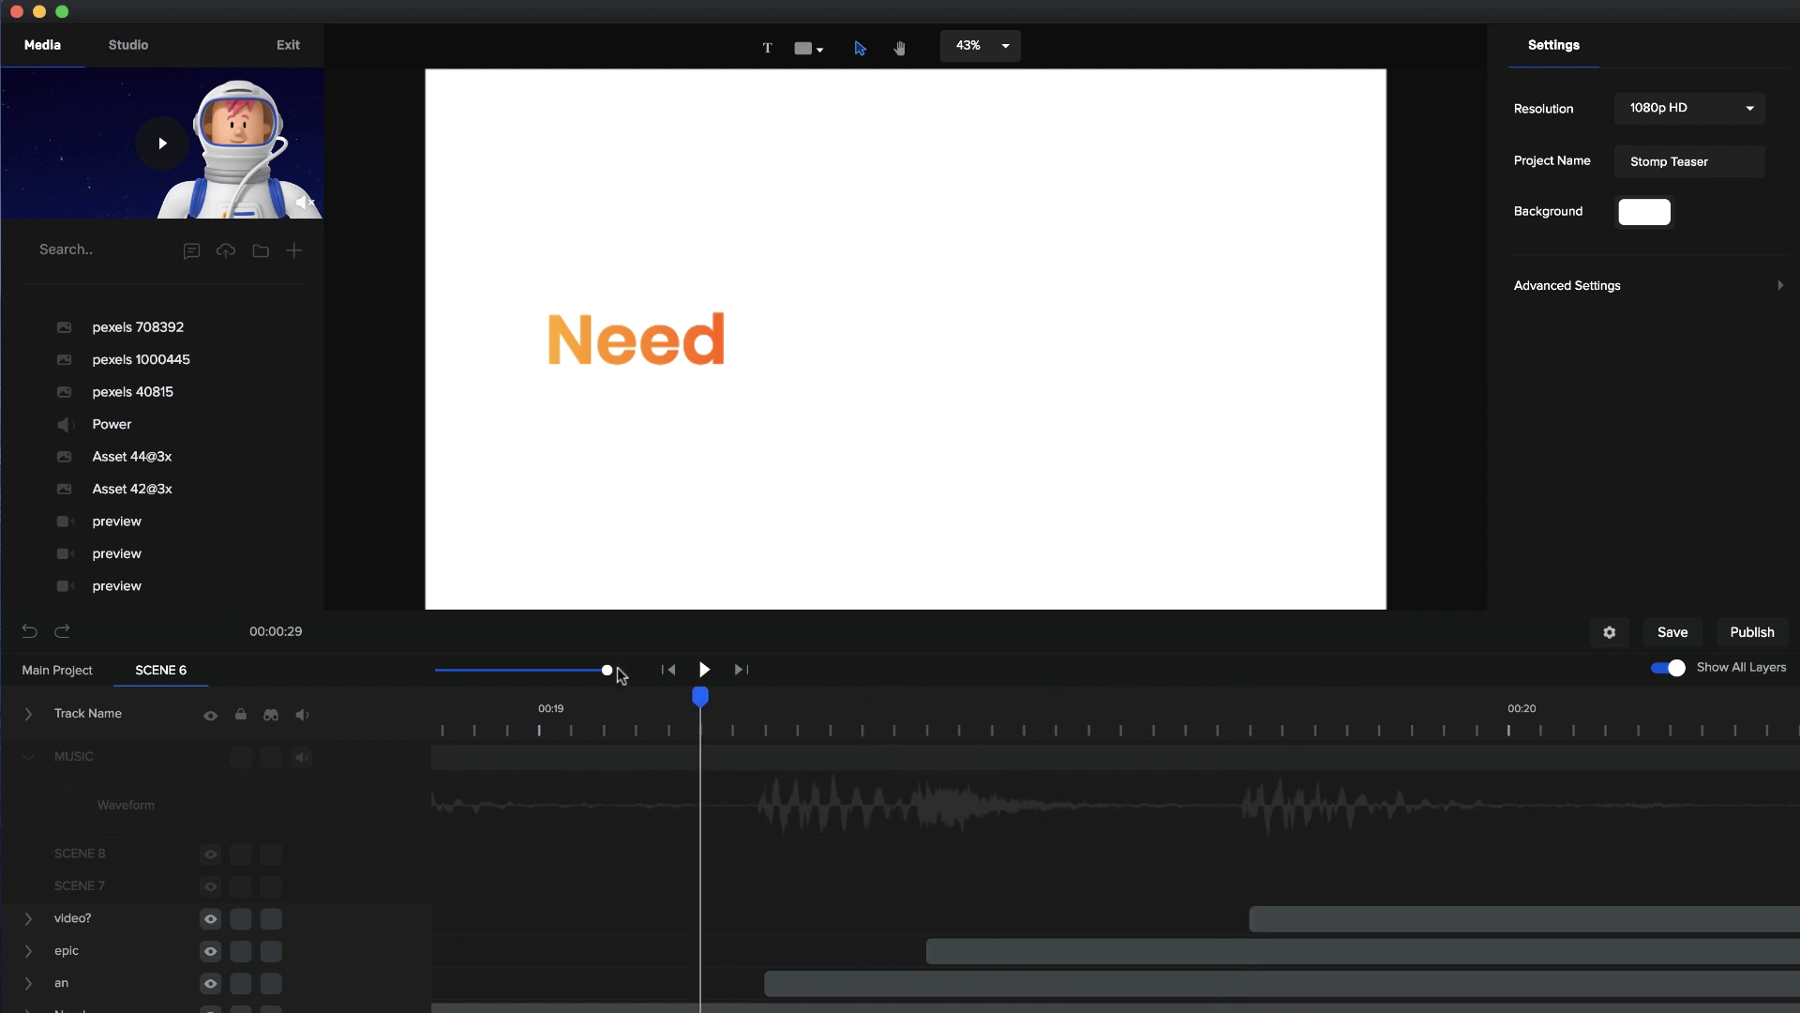
{"action": "left_click_drag", "start_coordinate": [605, 669], "coordinate": [544, 677]}
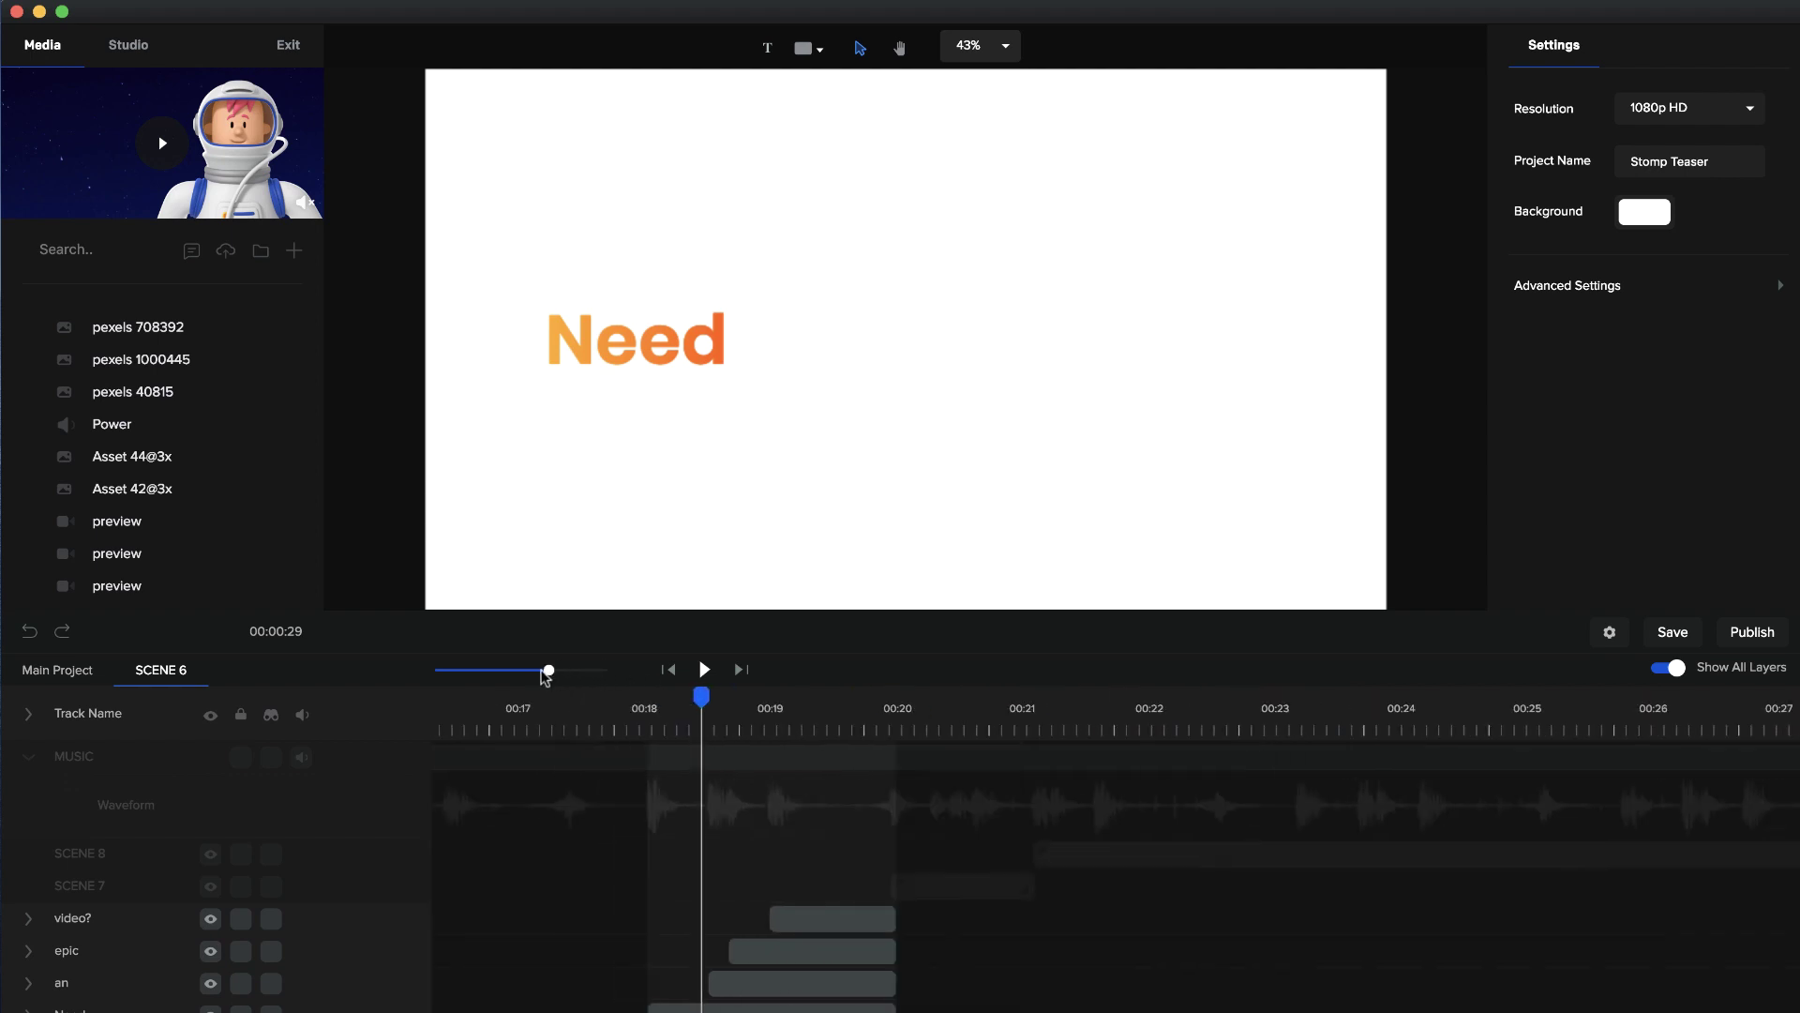
{"action": "left_click", "coordinate": [546, 711]}
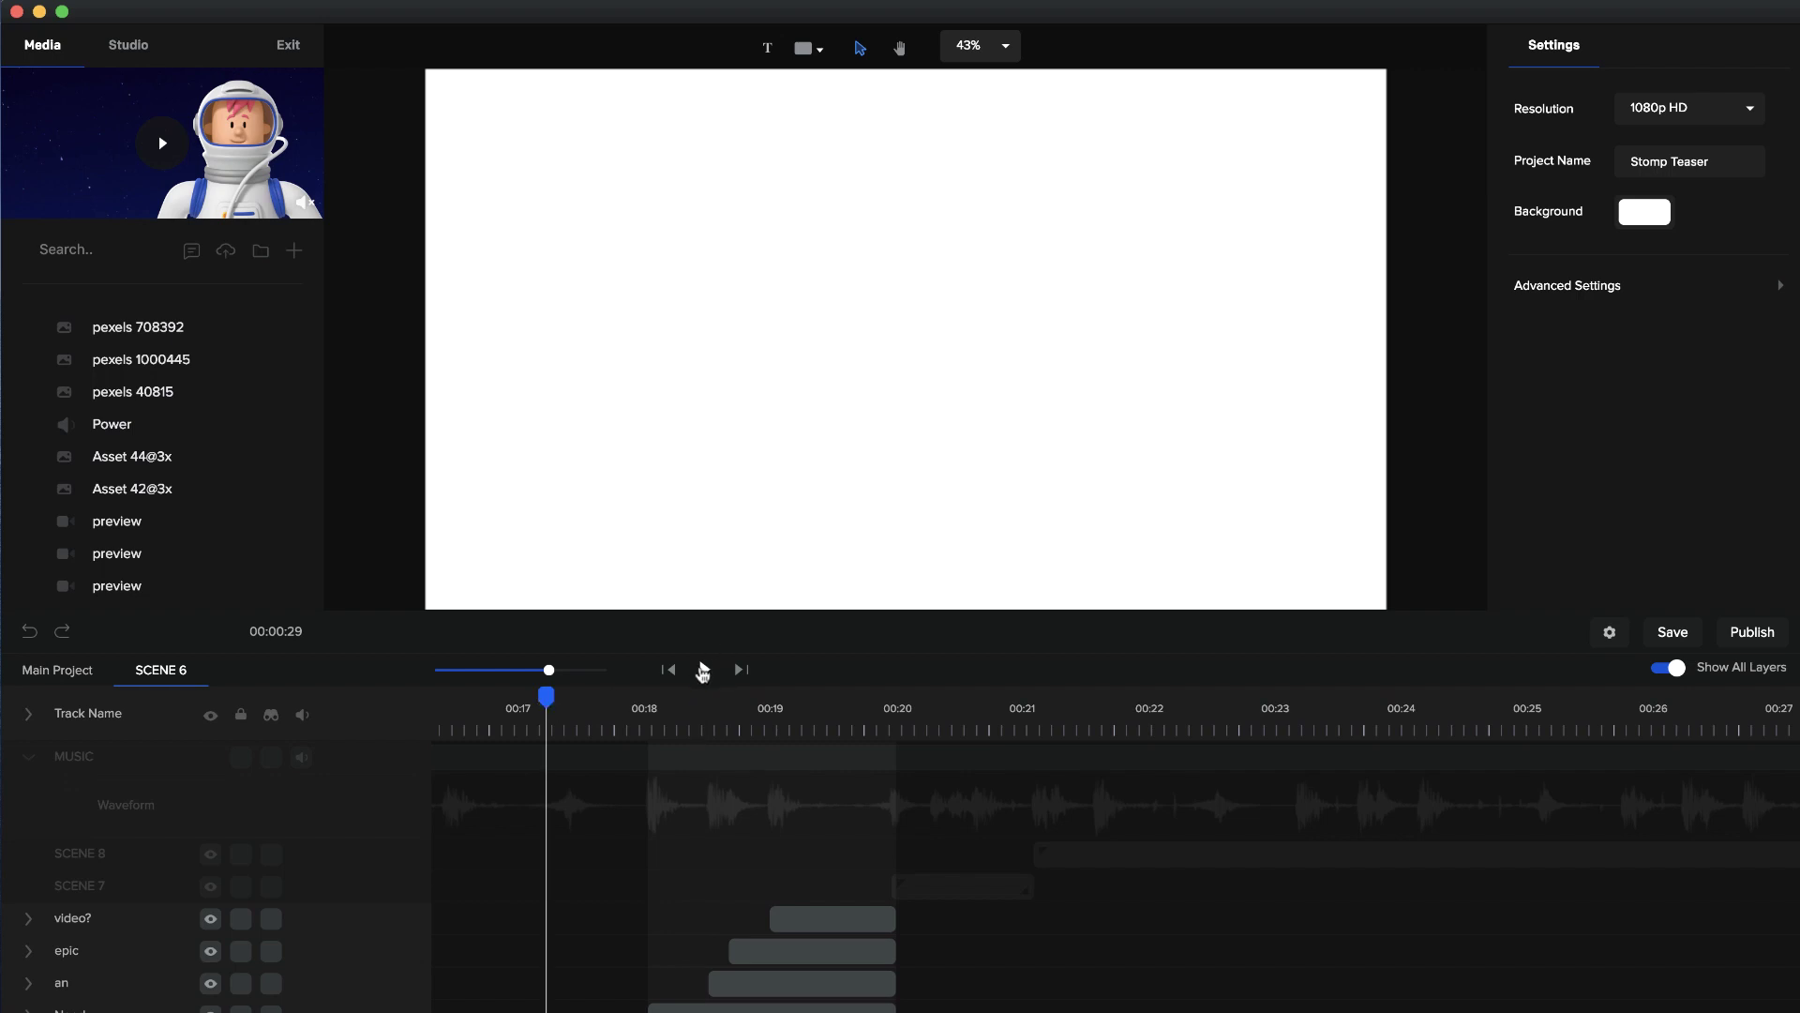
{"action": "left_click", "coordinate": [702, 670]}
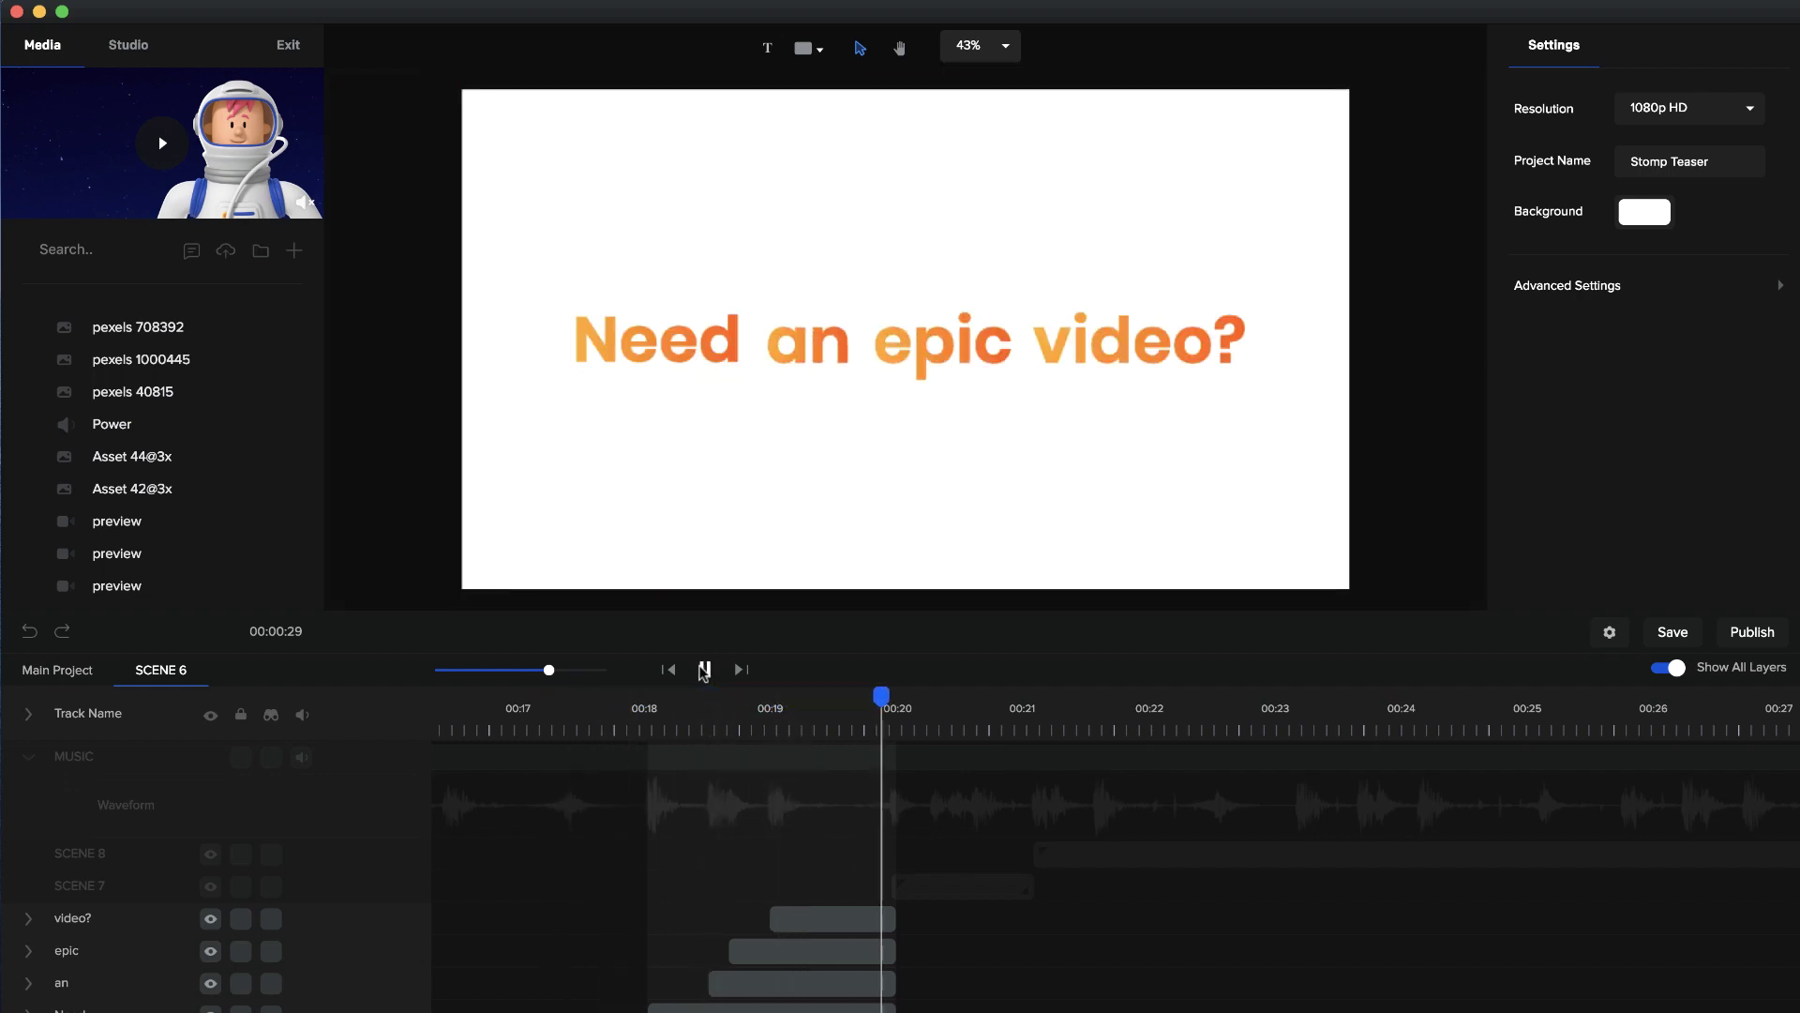
{"action": "left_click", "coordinate": [704, 670]}
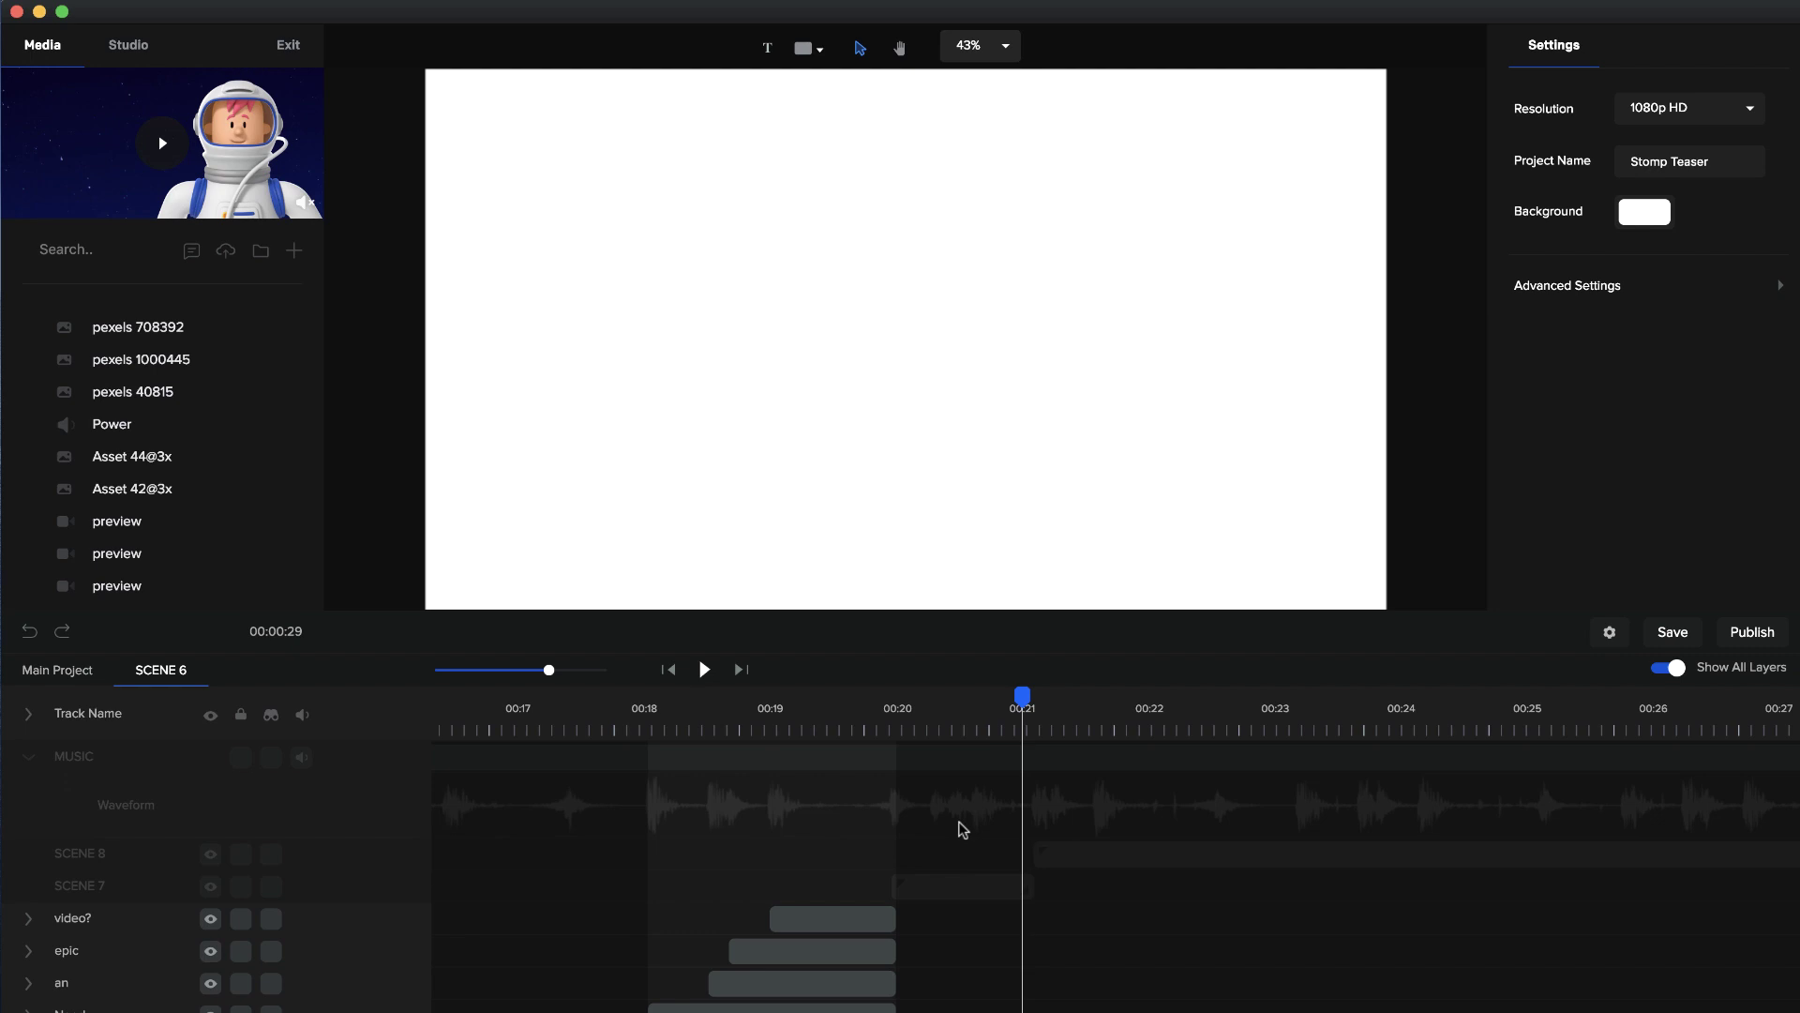
Step: Examine the SCENE 6 text layers under the waveform with the playhead at about 19.9 seconds, then about 18.1 seconds
{"action": "left_click", "coordinate": [883, 699]}
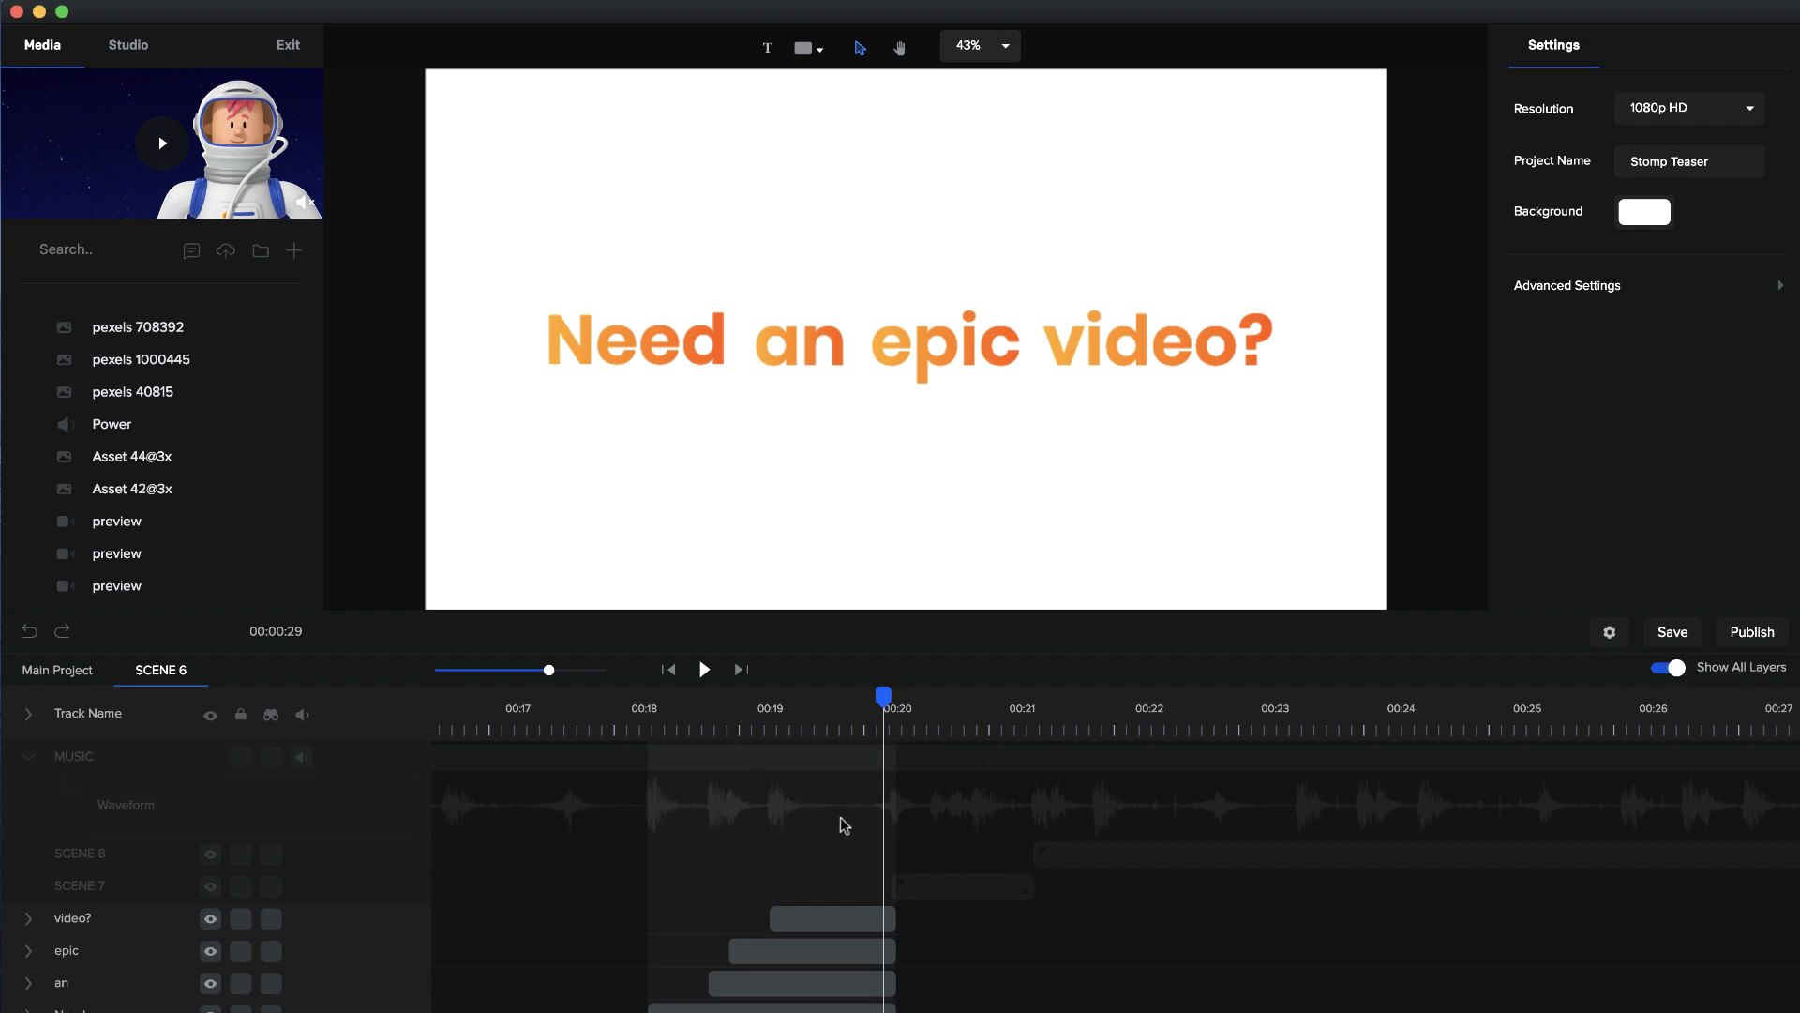
{"action": "scroll", "coordinate": [806, 908], "scroll_direction": "down", "scroll_amount": 2}
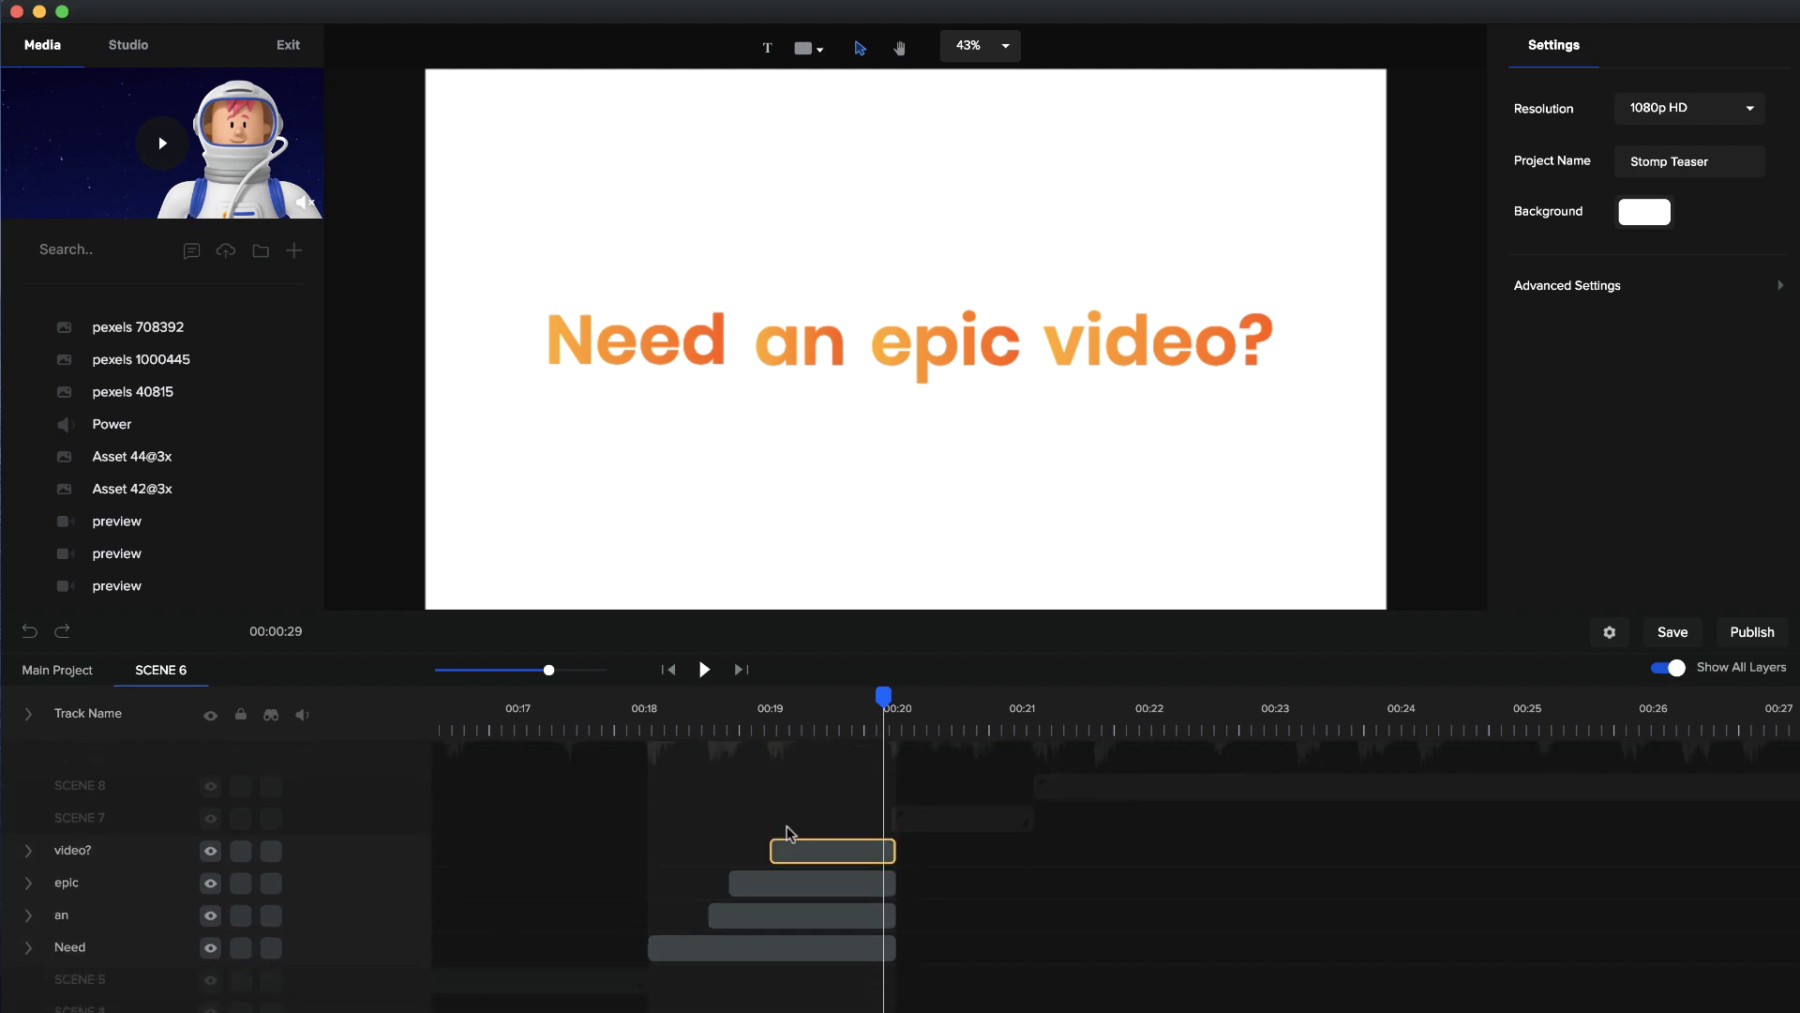
{"action": "scroll", "coordinate": [795, 816], "scroll_direction": "up", "scroll_amount": 2}
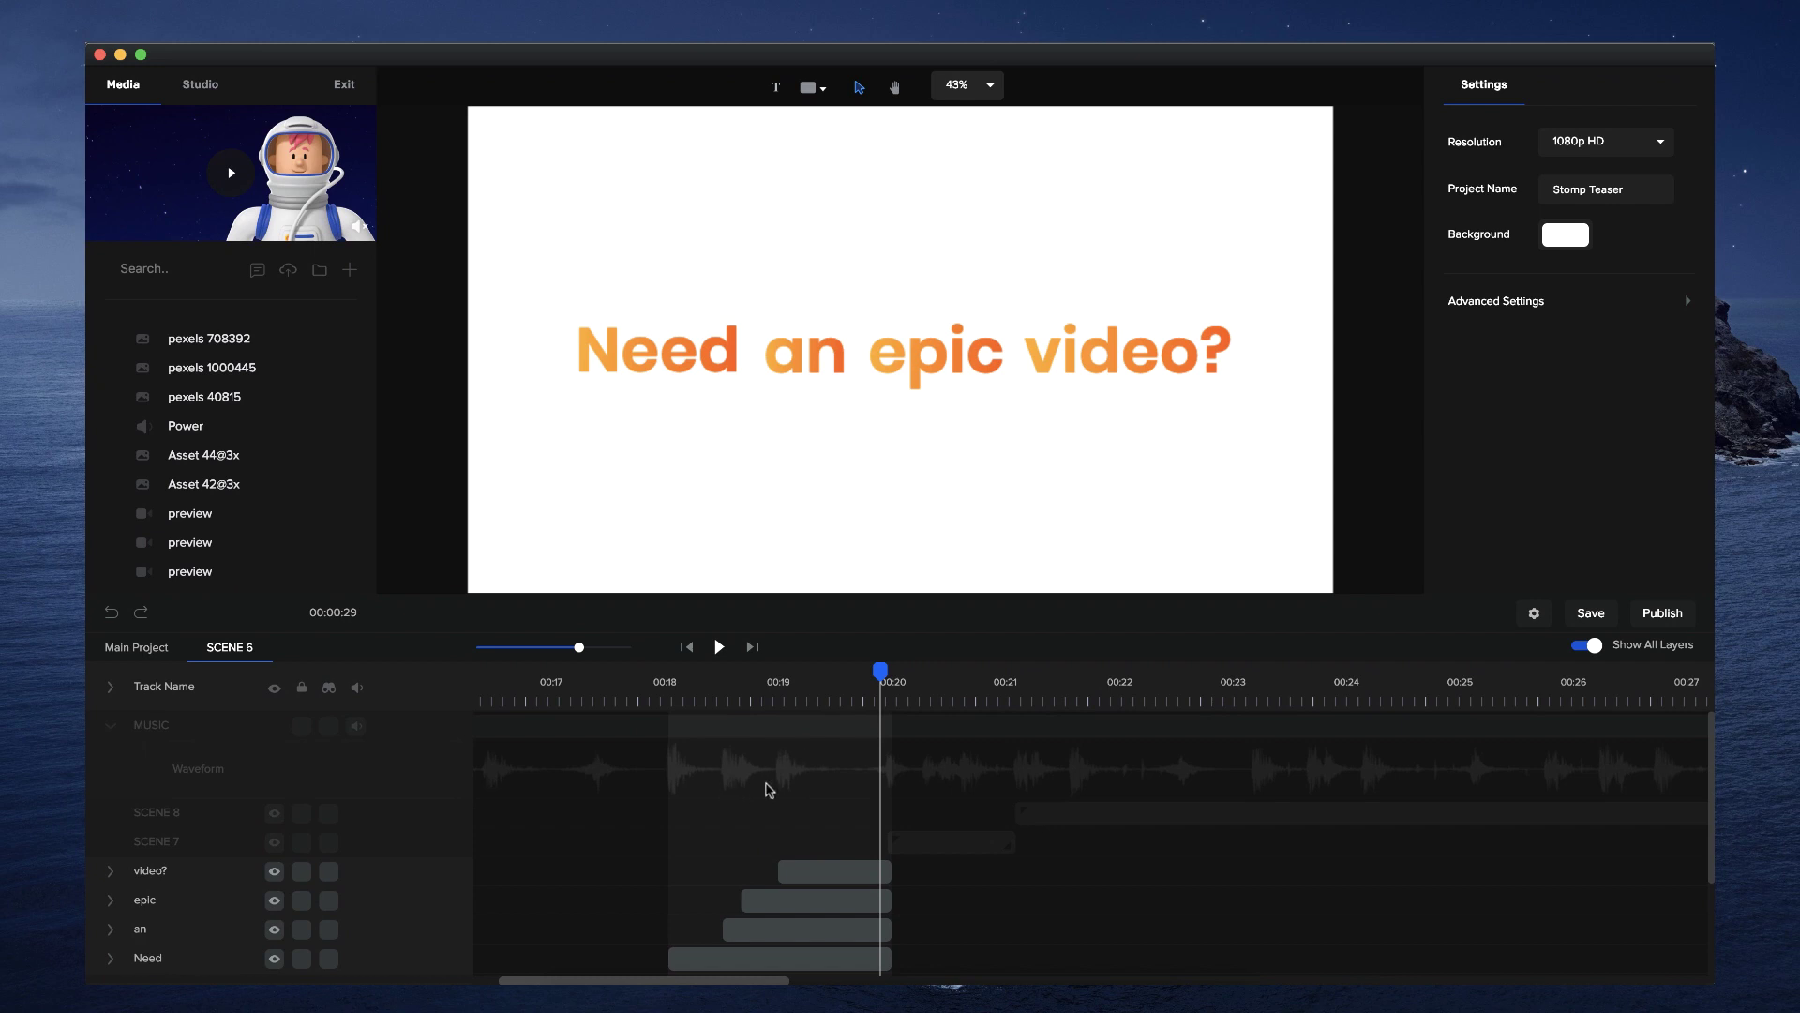
{"action": "left_click", "coordinate": [675, 688]}
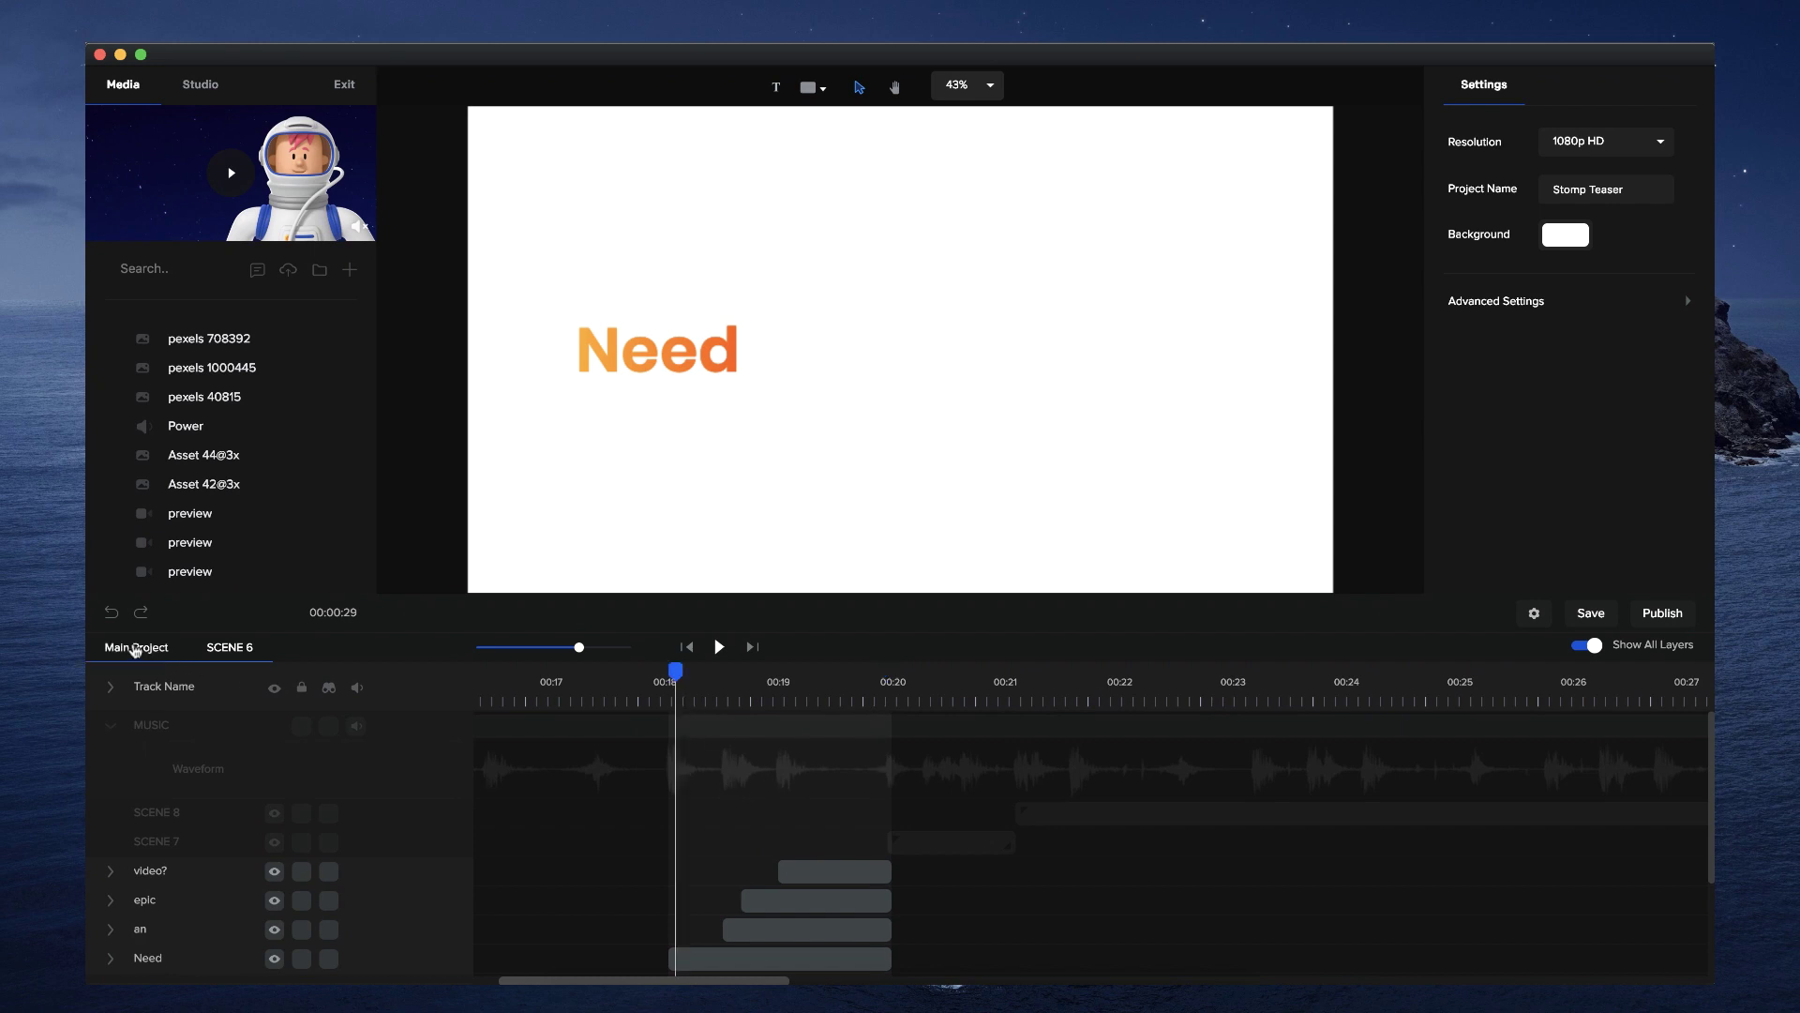
Step: Return to the main project and fit all eight scenes in the timeline, with the playhead in SCENE 2 at about 3.7 seconds
{"action": "left_click", "coordinate": [146, 647]}
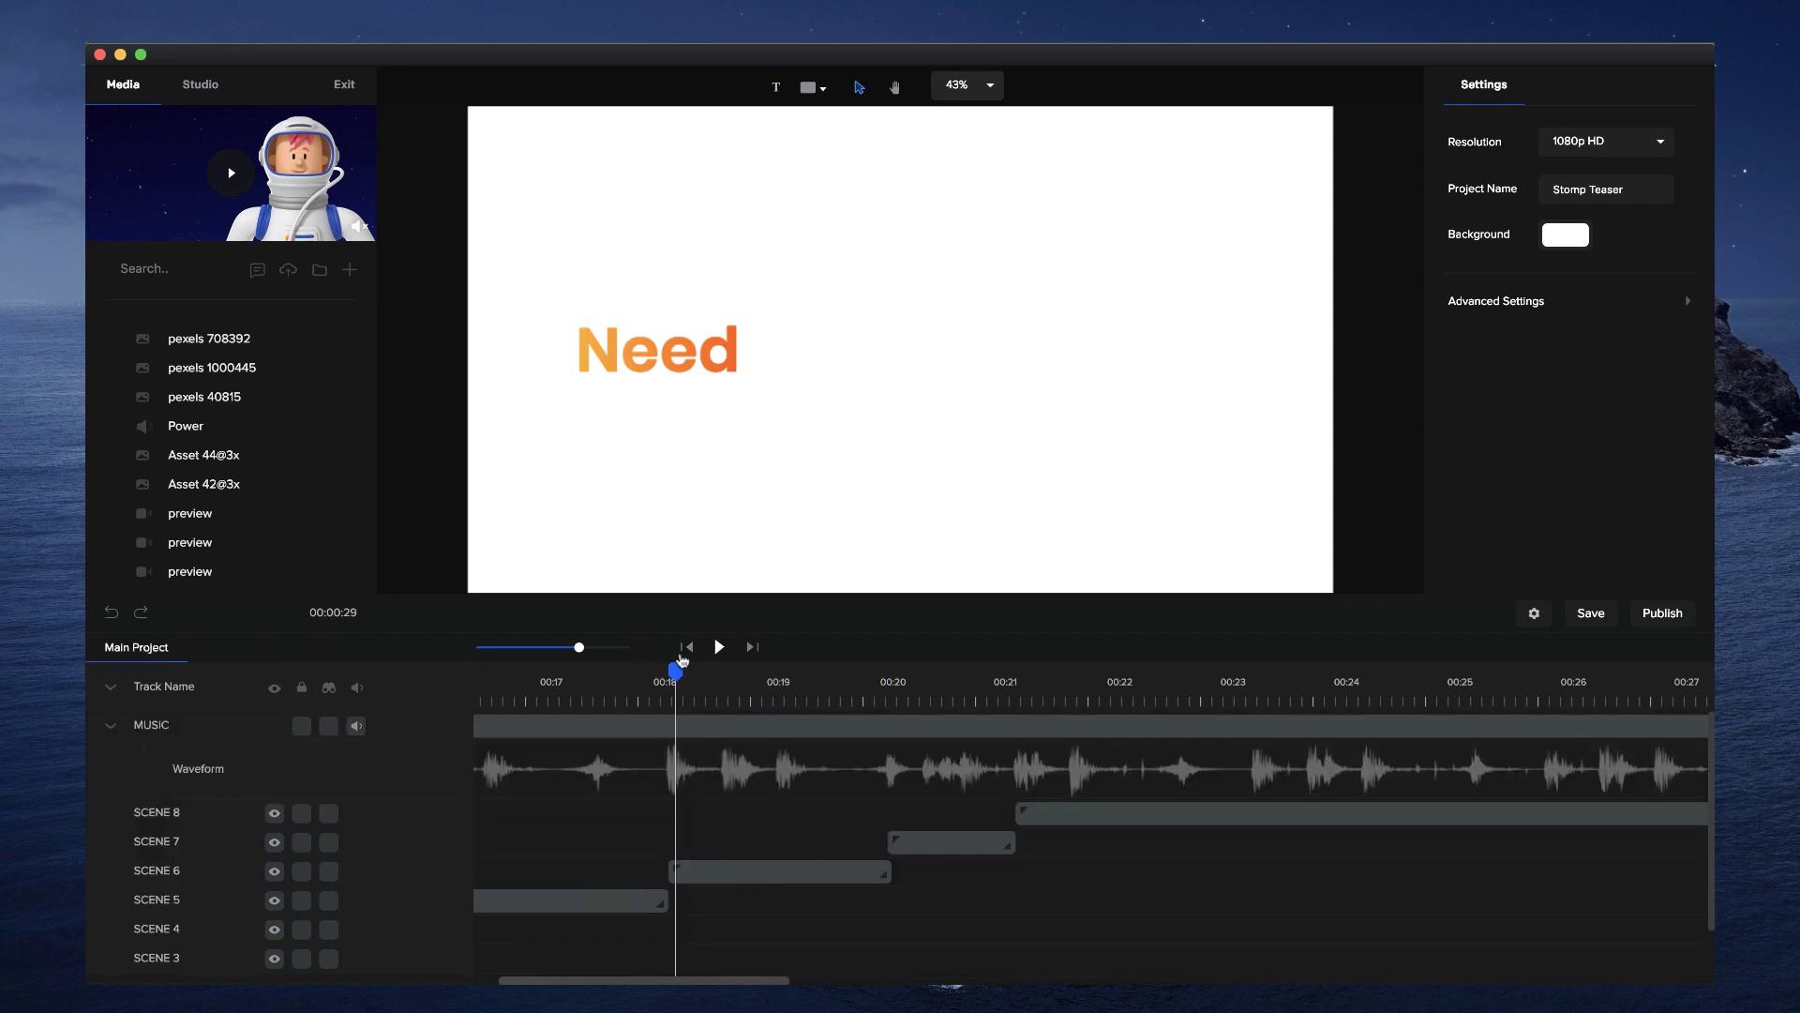
{"action": "left_click_drag", "start_coordinate": [579, 647], "coordinate": [544, 647]}
{"action": "left_click_drag", "start_coordinate": [676, 671], "coordinate": [581, 668]}
{"action": "scroll", "coordinate": [635, 798], "scroll_direction": "down", "scroll_amount": 2}
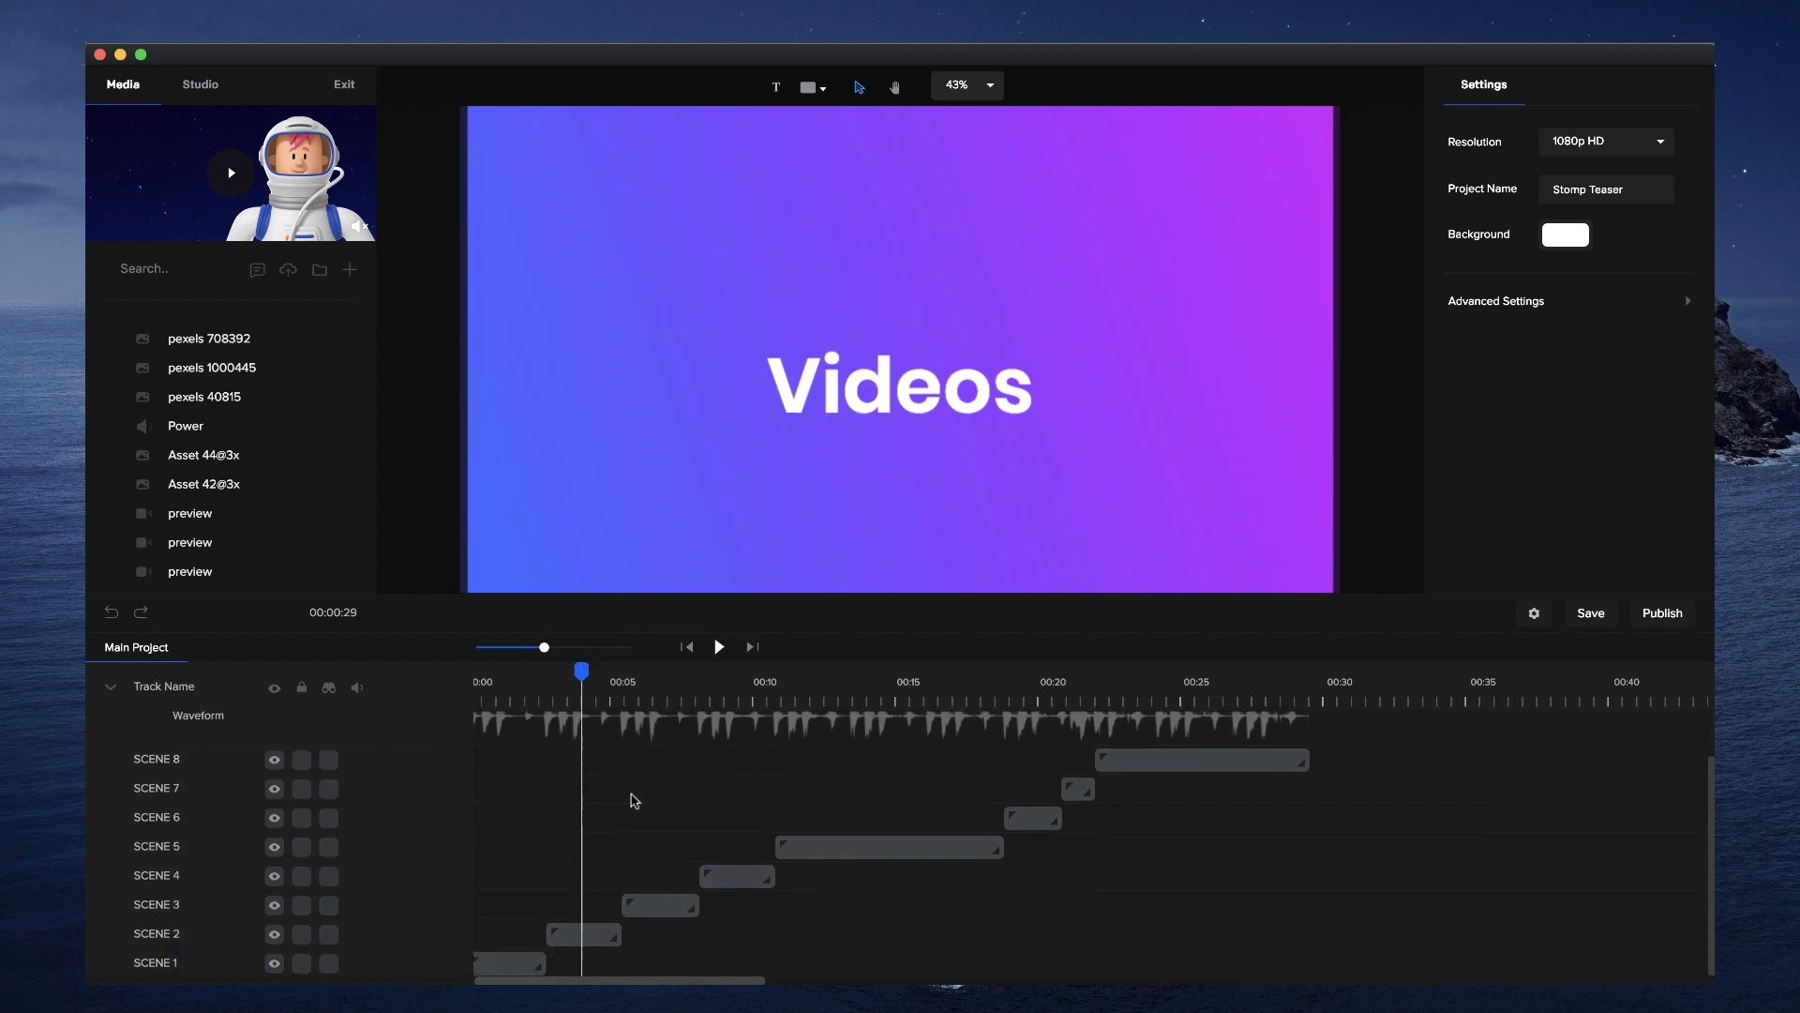
{"action": "scroll", "coordinate": [635, 800], "scroll_direction": "up", "scroll_amount": 1}
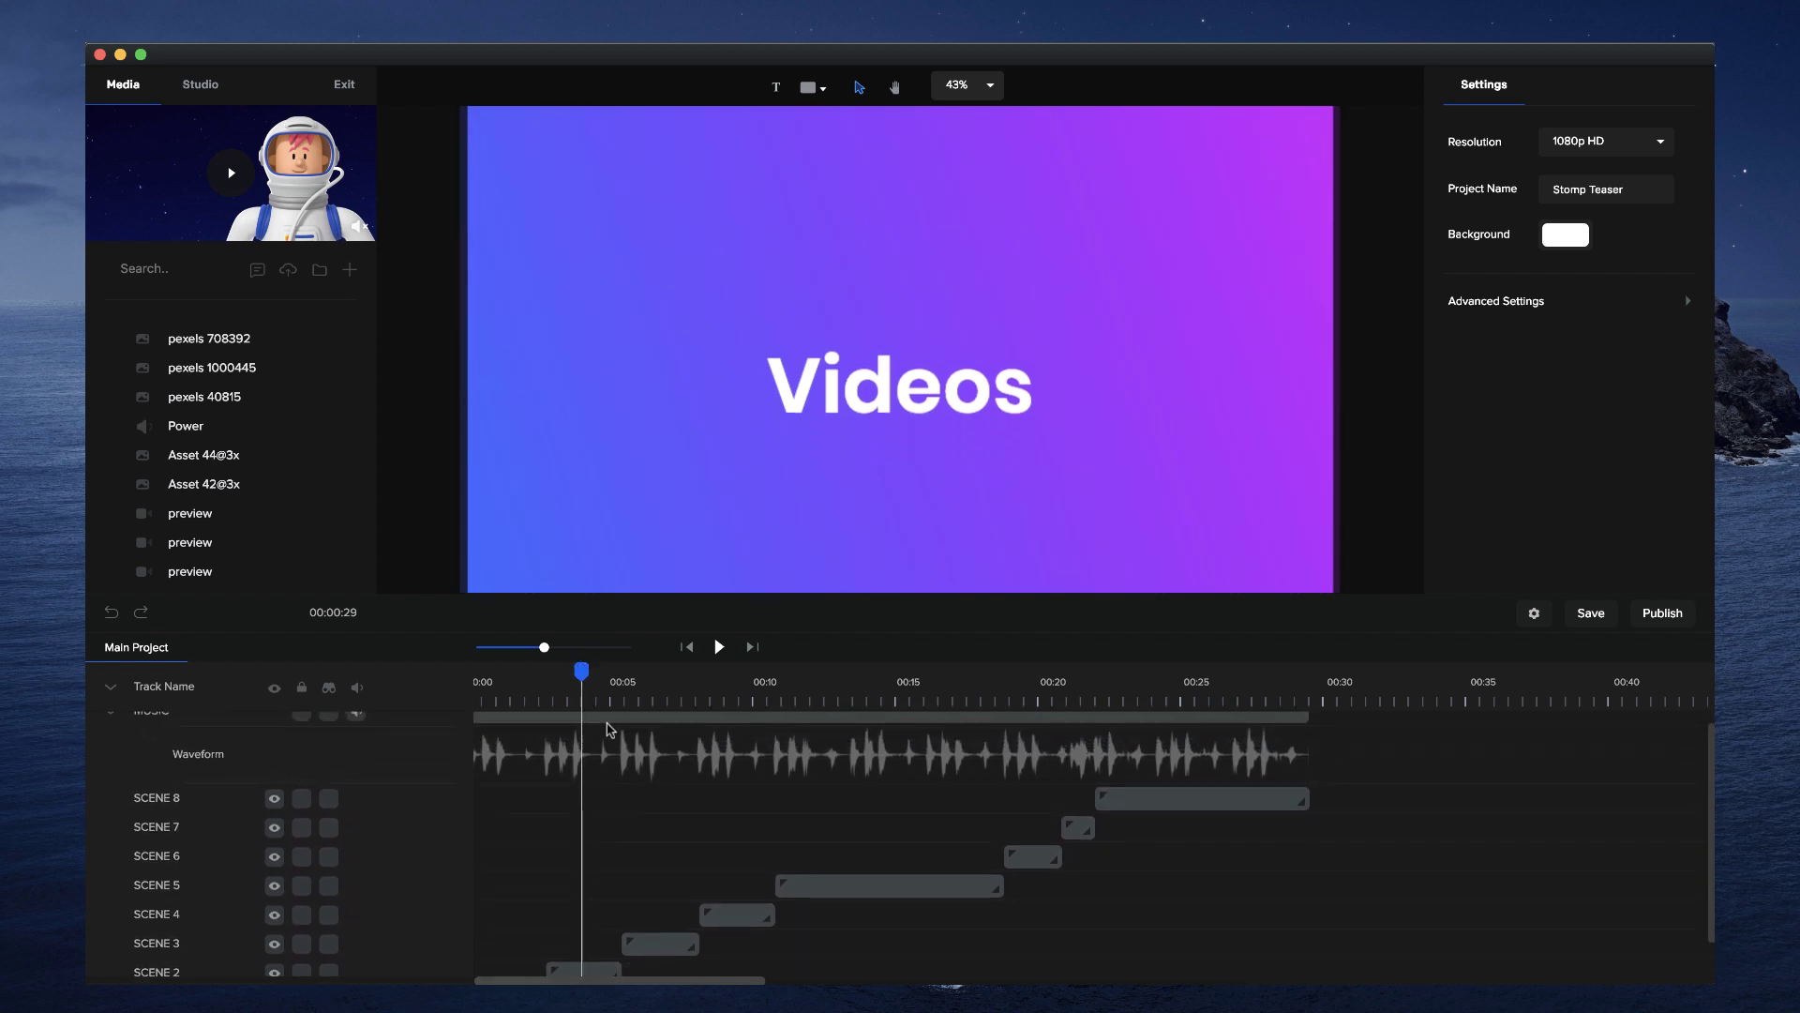